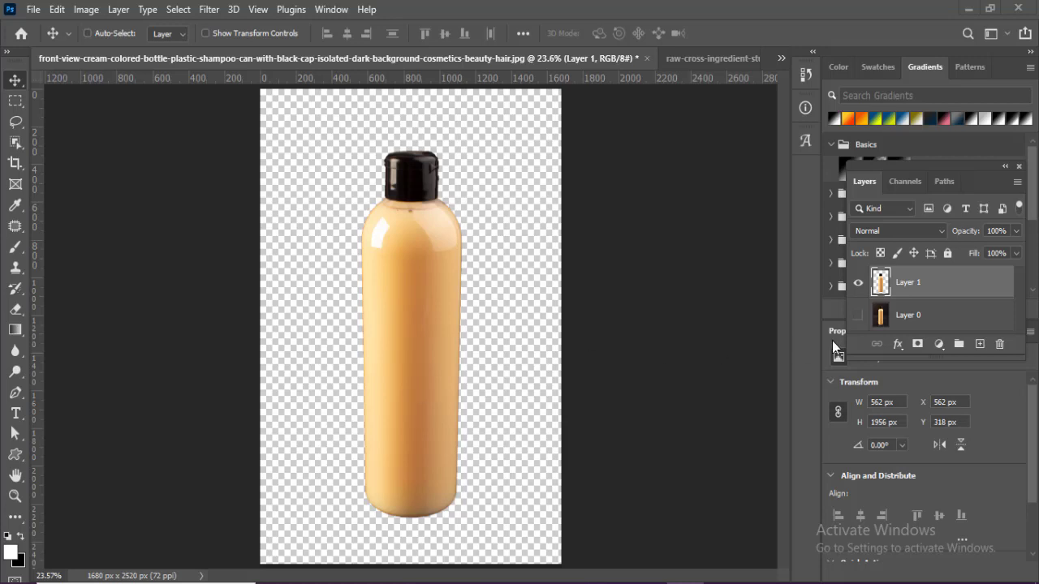
- Hide the dark background photo and put a white-to-black gradient fill beneath the bottle
{"action": "left_click", "coordinate": [858, 315]}
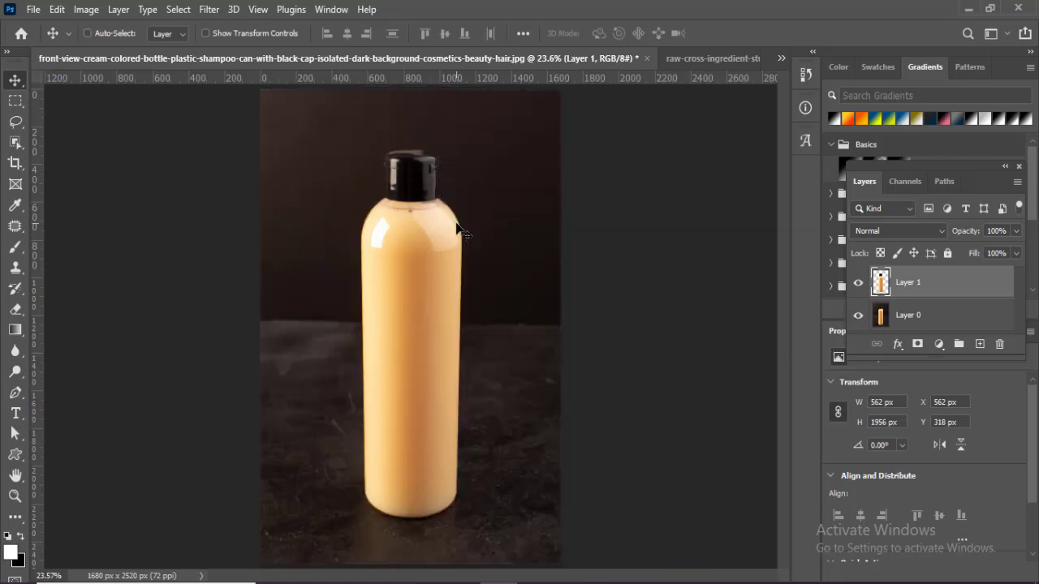
{"action": "left_click", "coordinate": [858, 315]}
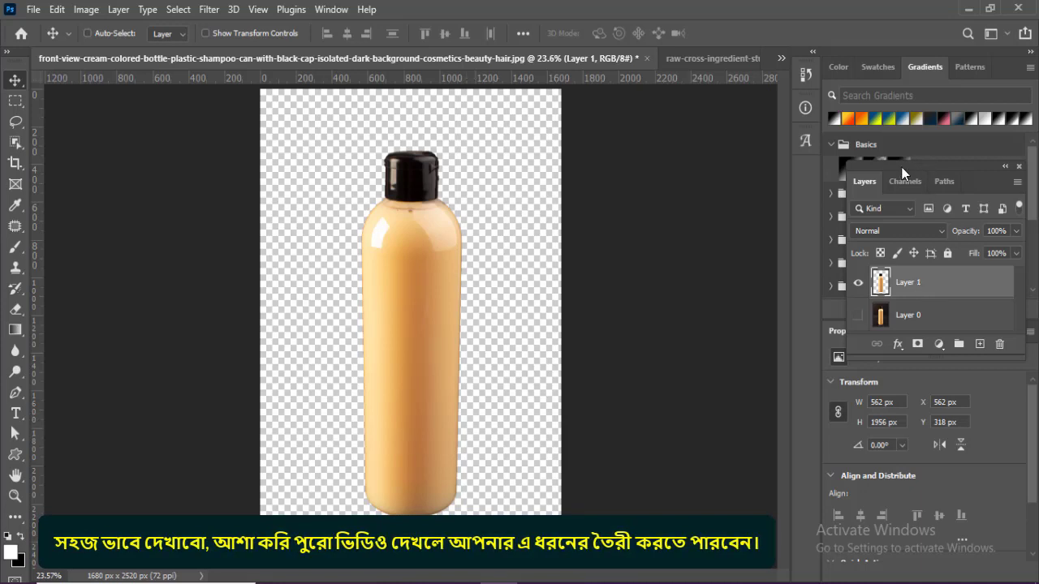
{"action": "left_click", "coordinate": [956, 372]}
{"action": "mouse_move", "coordinate": [900, 166]}
{"action": "left_mouse_down"}
{"action": "mouse_move", "coordinate": [877, 194]}
{"action": "mouse_move", "coordinate": [469, 354]}
{"action": "left_mouse_up"}
{"action": "left_click", "coordinate": [912, 316]}
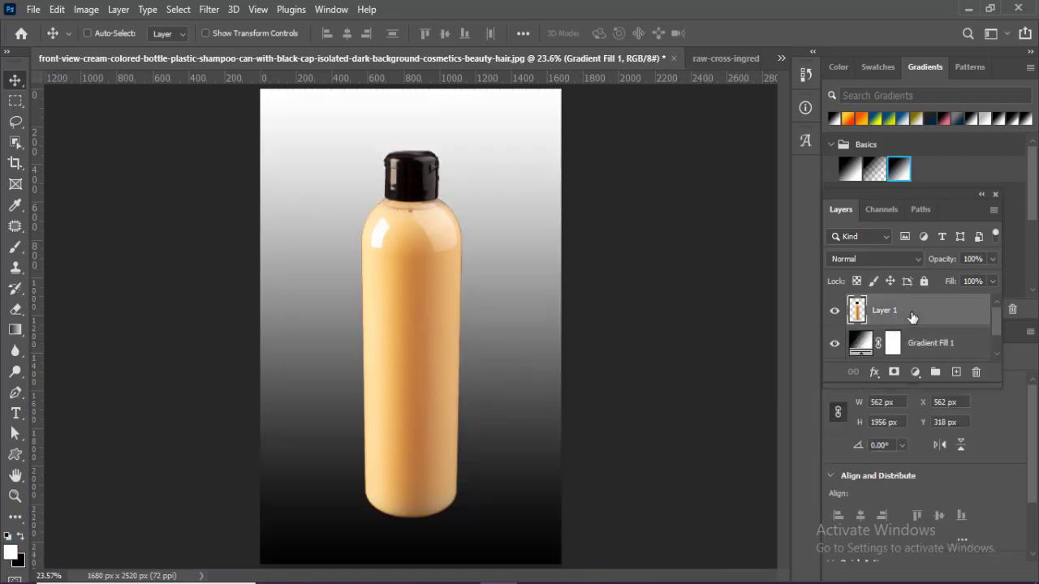
{"action": "left_click", "coordinate": [957, 373]}
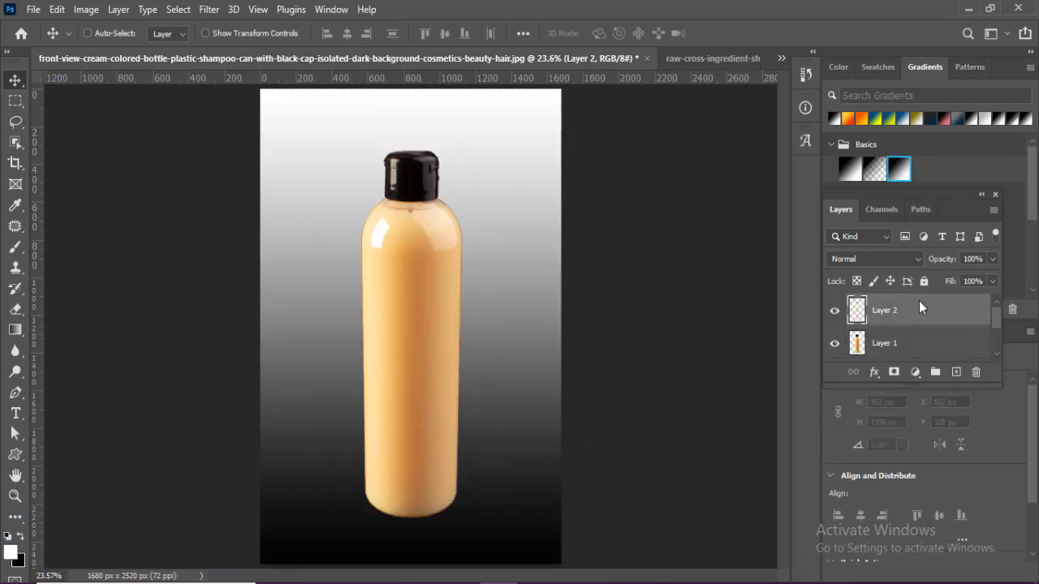
{"action": "key", "text": "ctrl+z"}
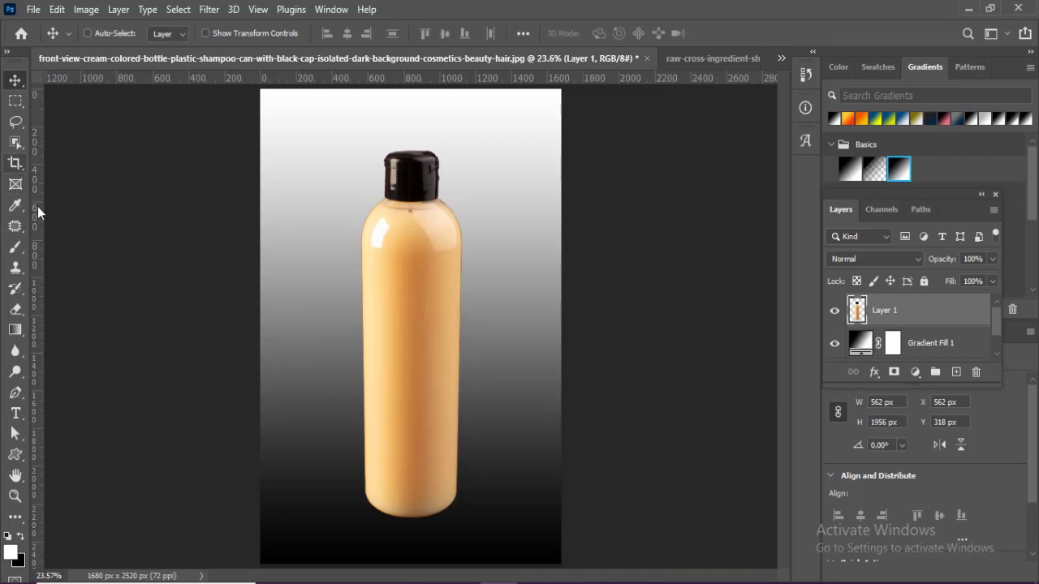
- Take the Pen Tool, zoom in, and place the first anchor on the bottle's lower right edge
{"action": "left_click", "coordinate": [18, 394]}
{"action": "right_click", "coordinate": [18, 394]}
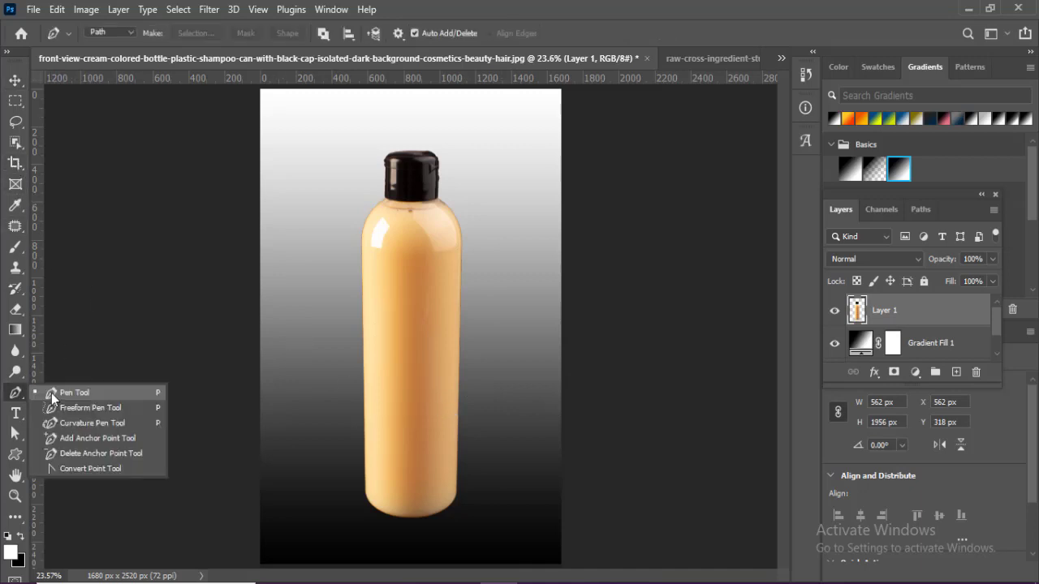
{"action": "left_click", "coordinate": [73, 394]}
{"action": "left_click", "coordinate": [444, 470], "text": "ctrl"}
{"action": "left_click", "coordinate": [447, 455], "text": "ctrl"}
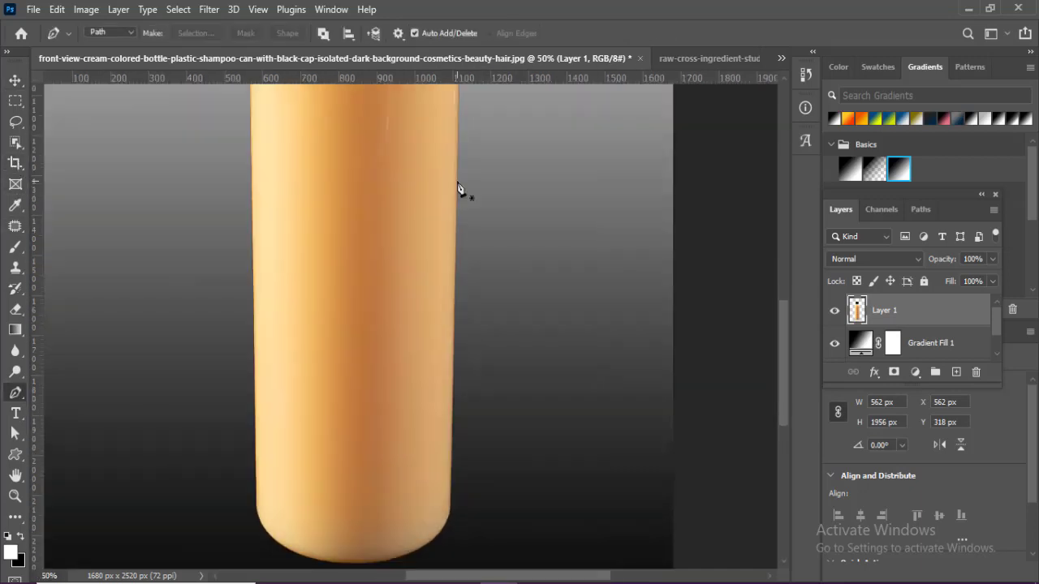
{"action": "left_click", "coordinate": [460, 479]}
{"action": "key", "text": "ctrl+plus"}
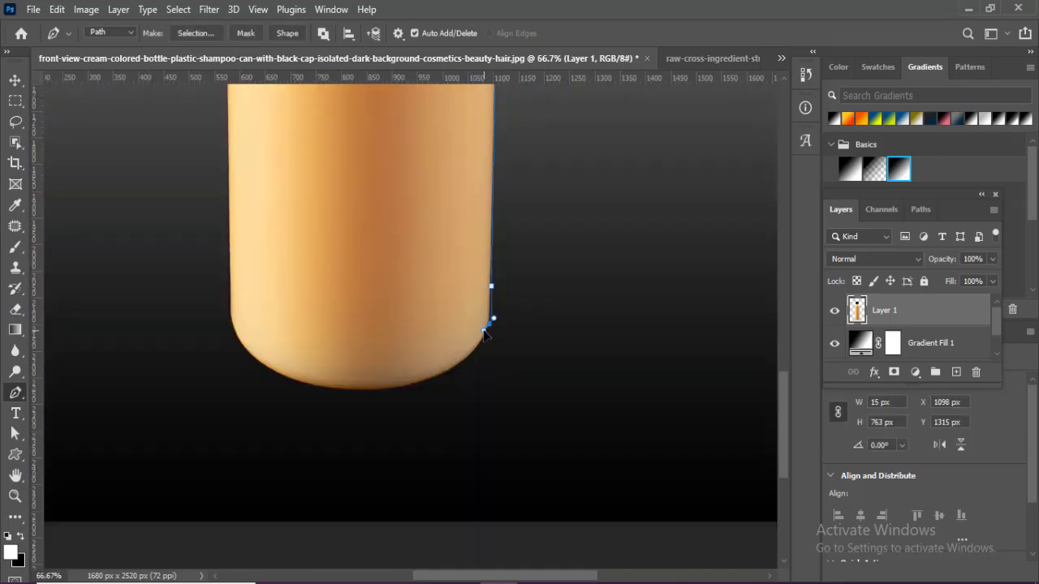
- Curve the path around the rounded bottom and left side, sweeping diagonally up to the right edge
{"action": "left_click_drag", "start_coordinate": [390, 389], "coordinate": [304, 403]}
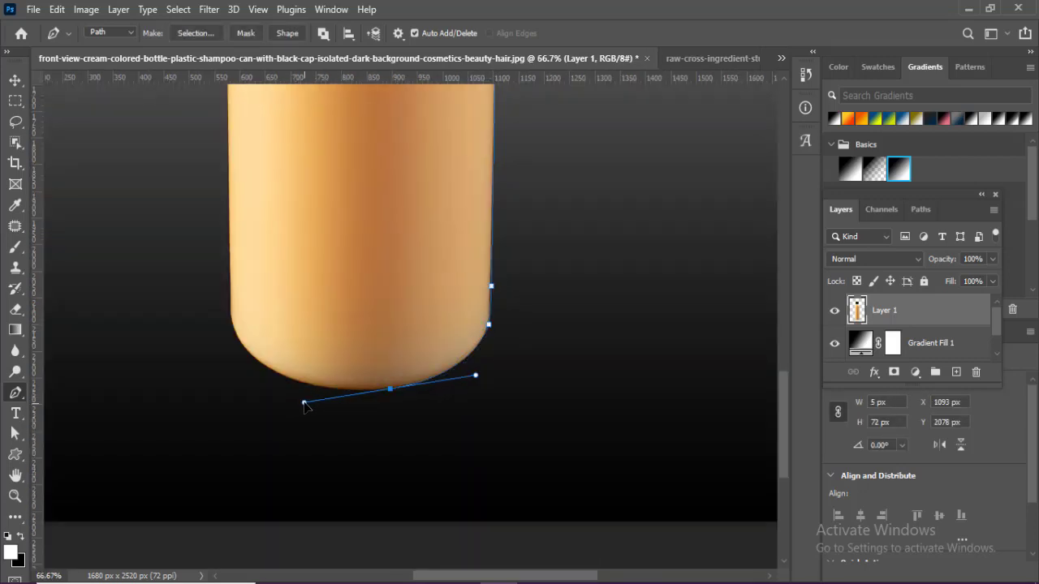
{"action": "left_click", "coordinate": [389, 390], "text": "alt"}
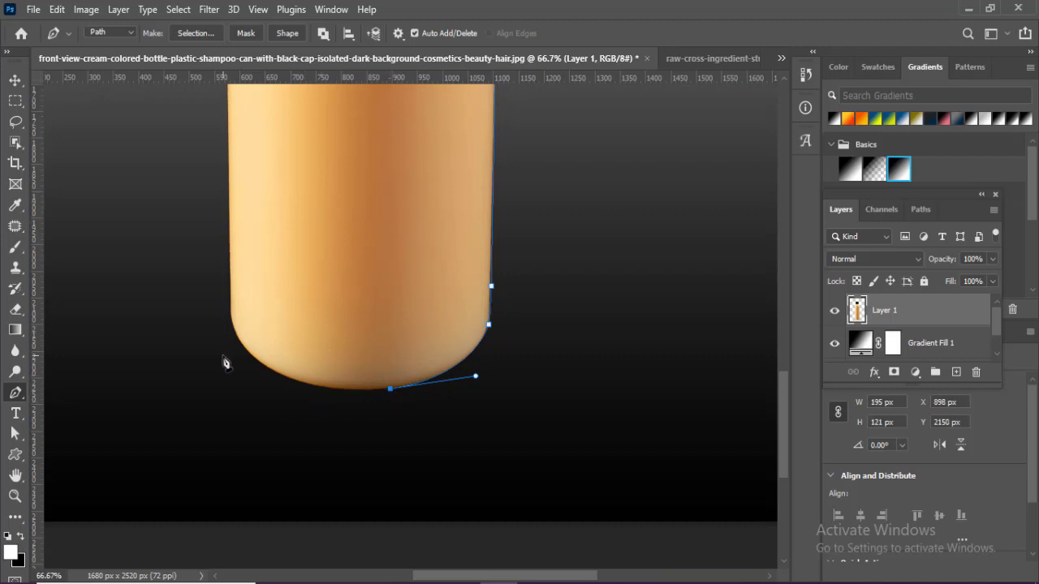
{"action": "mouse_move", "coordinate": [238, 336]}
{"action": "left_mouse_down"}
{"action": "mouse_move", "coordinate": [200, 269]}
{"action": "mouse_move", "coordinate": [204, 281]}
{"action": "left_mouse_up"}
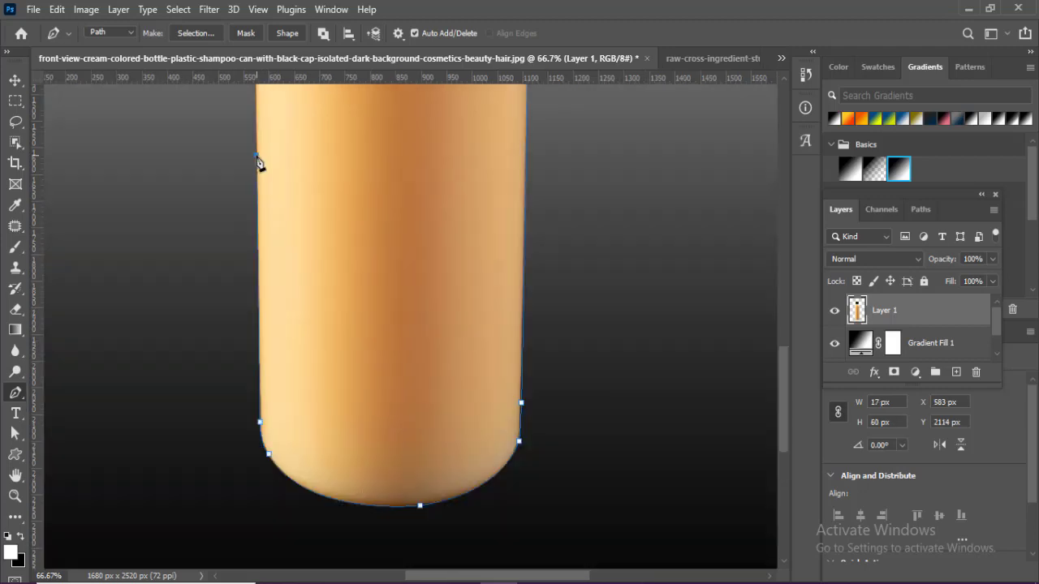
{"action": "left_click", "coordinate": [257, 156]}
{"action": "key", "text": "ctrl+minus"}
{"action": "scroll", "coordinate": [365, 154], "scroll_direction": "up", "scroll_amount": 5}
{"action": "mouse_move", "coordinate": [459, 166]}
{"action": "left_mouse_down"}
{"action": "mouse_move", "coordinate": [463, 68]}
{"action": "mouse_move", "coordinate": [459, 106]}
{"action": "left_mouse_up"}
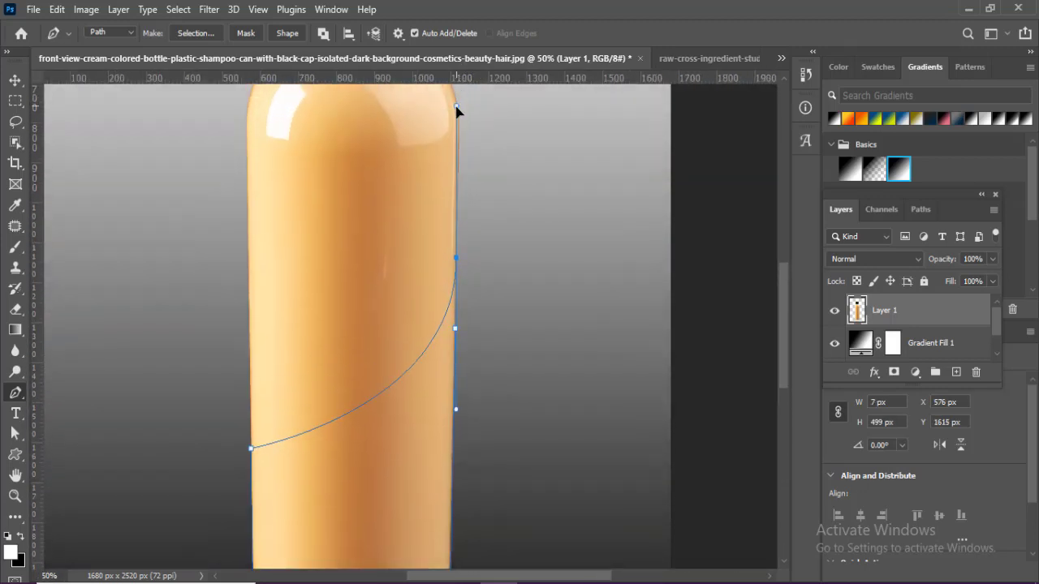
{"action": "key", "text": "ctrl+0"}
- Fill the path with an orange-yellow gradient and fill a new layer black in the bottle's shape
{"action": "left_click", "coordinate": [848, 120]}
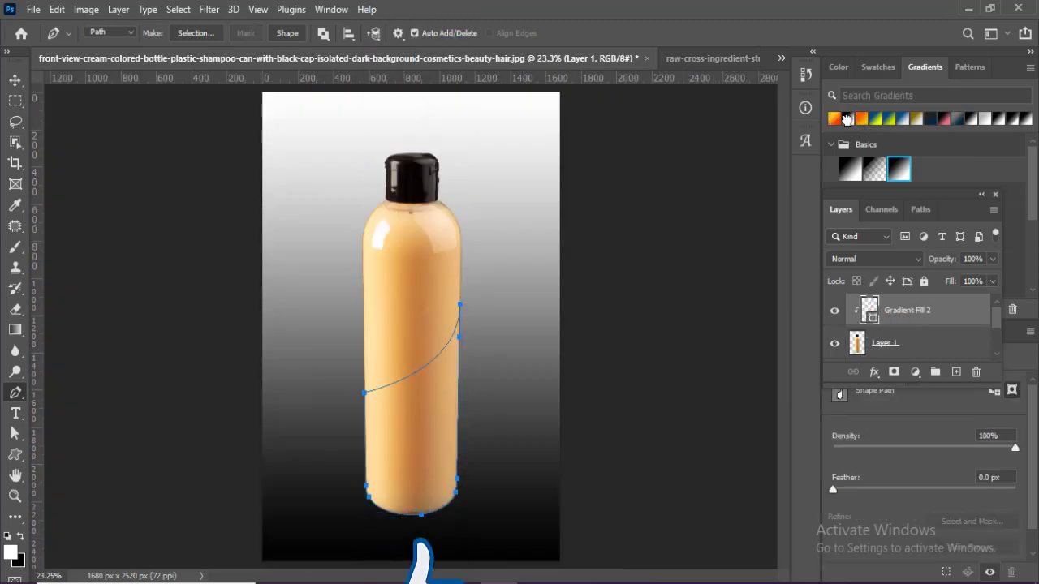
{"action": "key", "text": "v"}
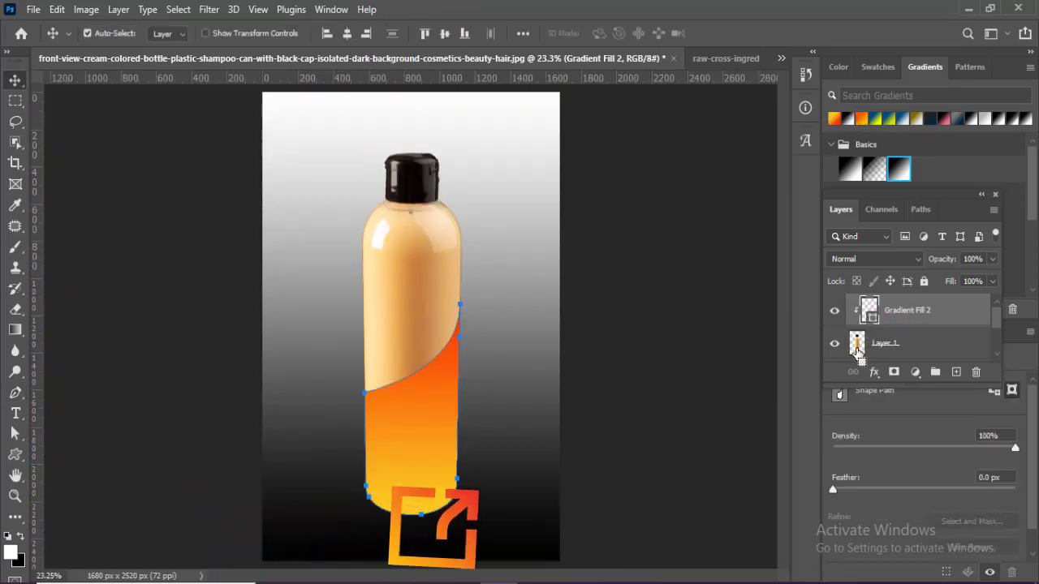
{"action": "left_click", "coordinate": [856, 345], "text": "ctrl"}
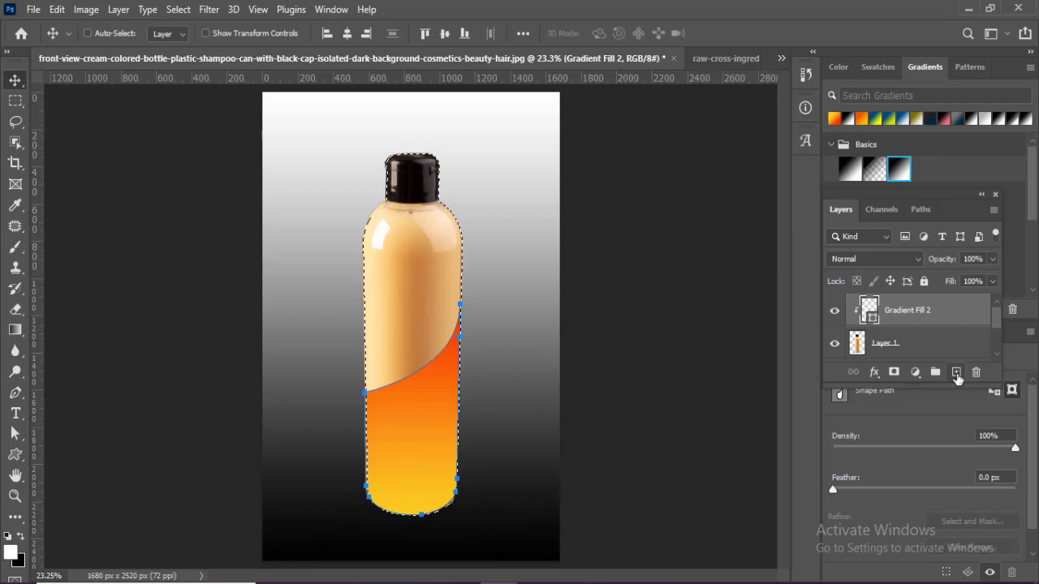
{"action": "left_click", "coordinate": [956, 371]}
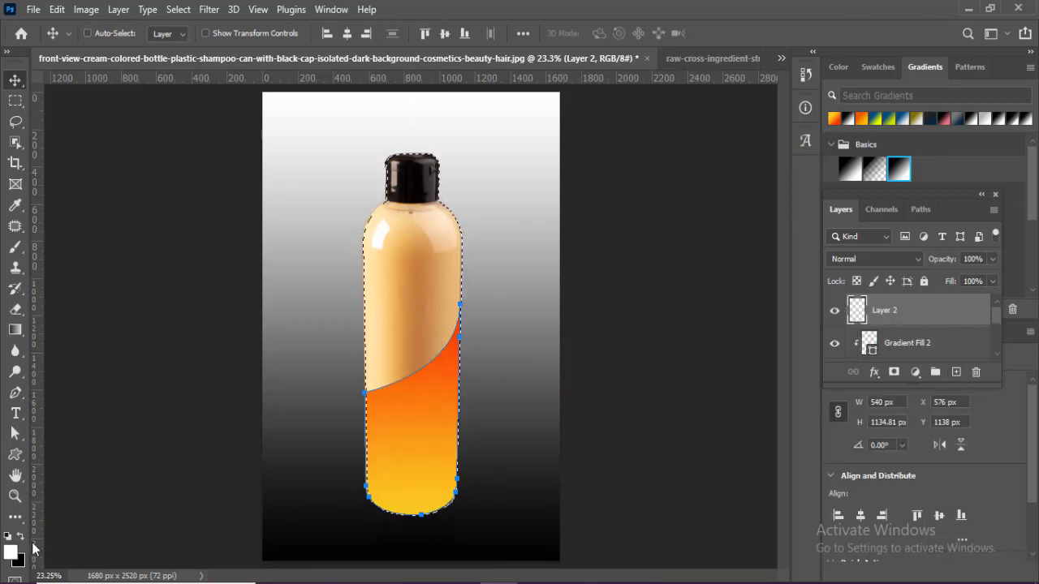
{"action": "key", "text": "ctrl+BackSpace"}
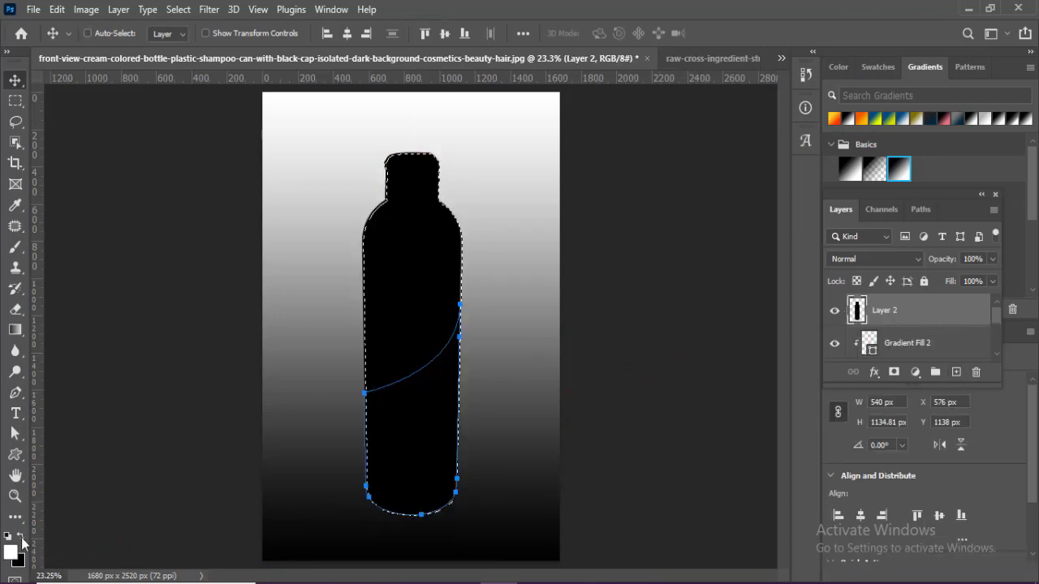
- Move Gradient Fill 2 above the black silhouette layer and clear the selection
{"action": "left_click", "coordinate": [917, 344]}
{"action": "left_click_drag", "start_coordinate": [917, 299], "coordinate": [917, 302]}
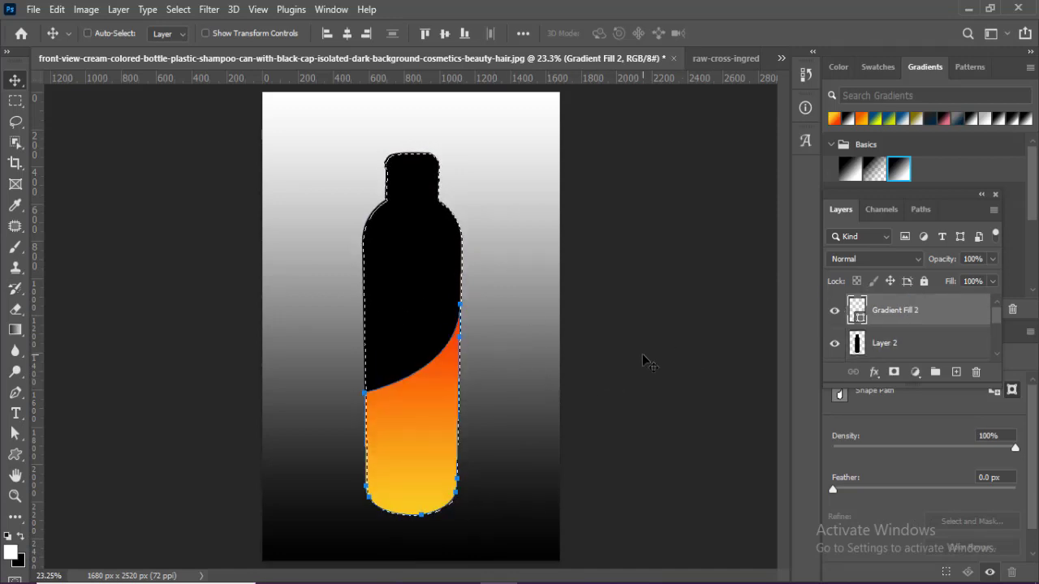
{"action": "key", "text": "ctrl+d"}
{"action": "key", "text": "m"}
{"action": "left_click", "coordinate": [859, 333]}
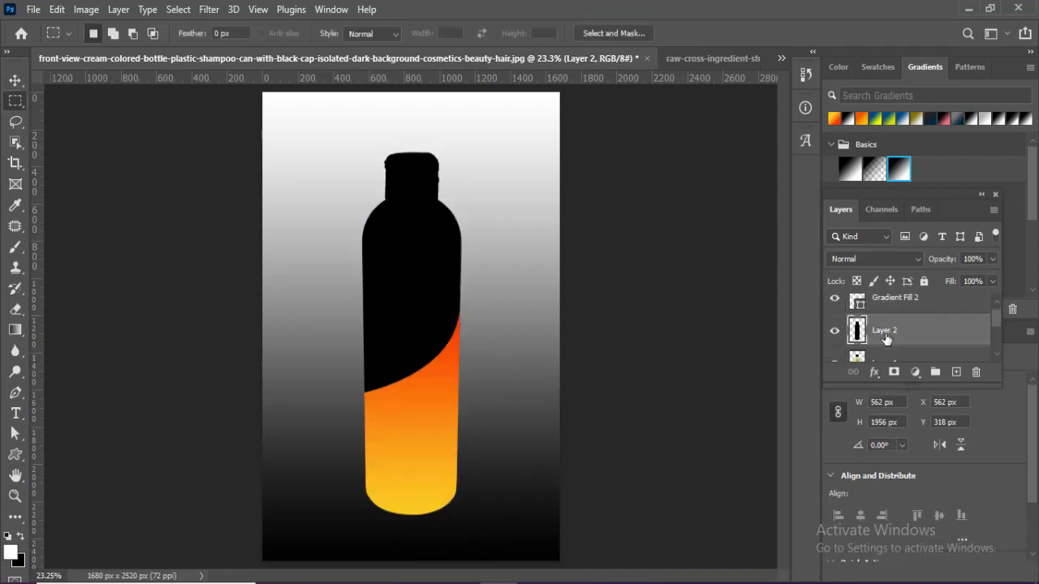
- Delete the black fill from the cap area of Layer 2 to reveal the original glossy cap
{"action": "left_click", "coordinate": [857, 330], "text": "ctrl"}
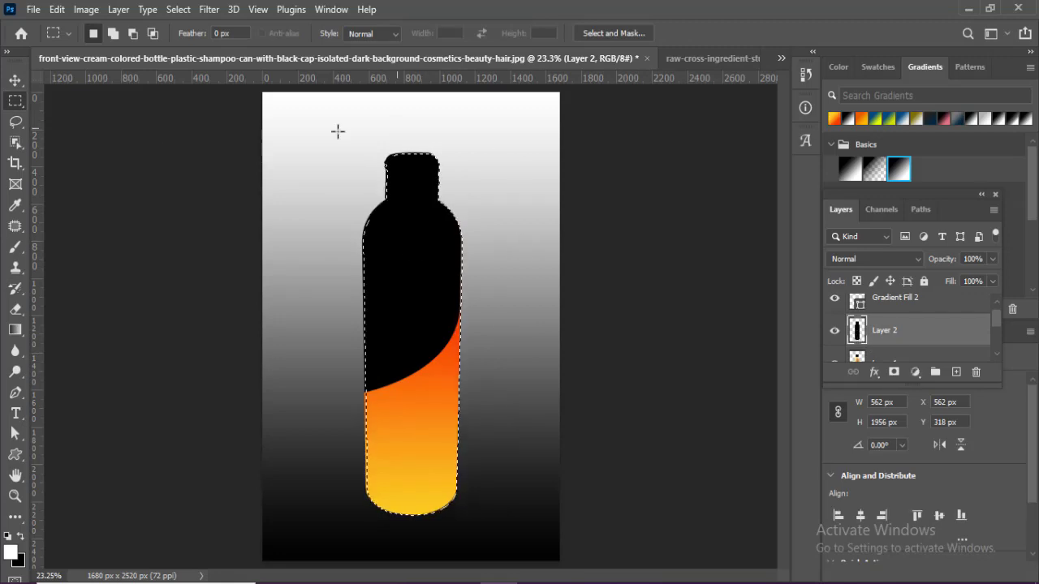
{"action": "right_click", "coordinate": [15, 101]}
{"action": "left_click", "coordinate": [73, 102]}
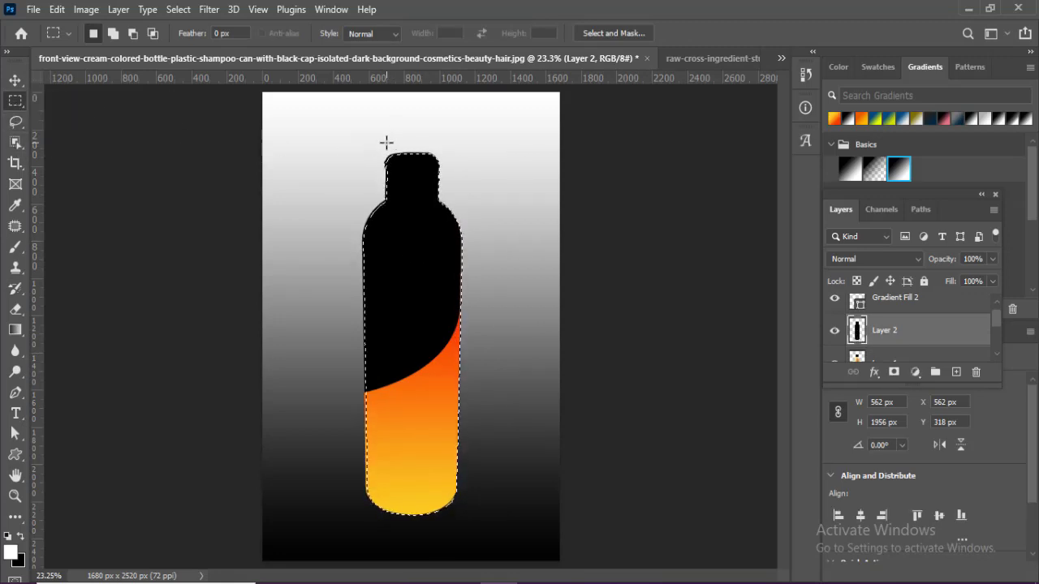
{"action": "left_click_drag", "start_coordinate": [363, 150], "coordinate": [468, 203]}
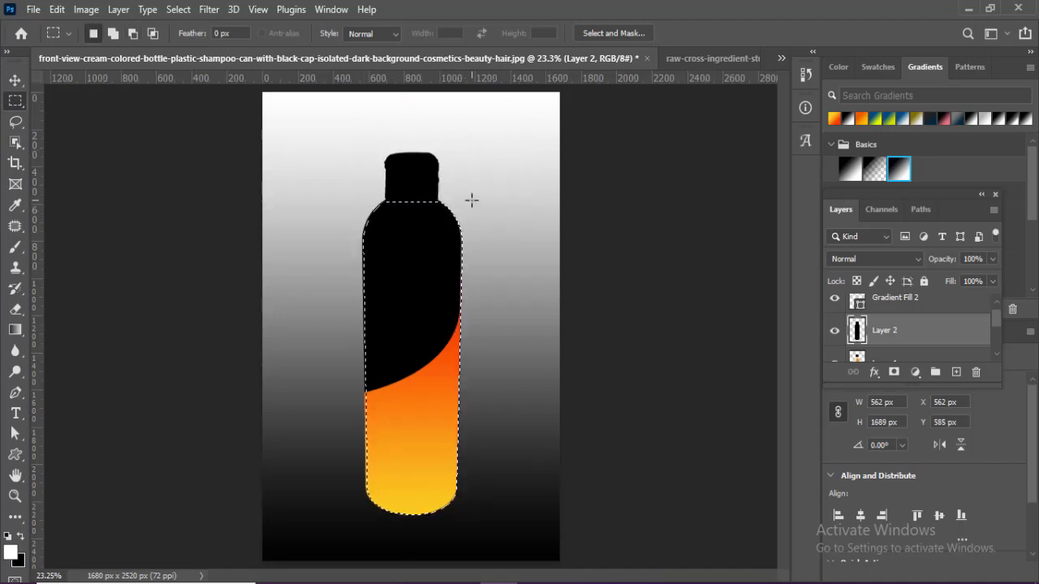
{"action": "key", "text": "ctrl+shift+i"}
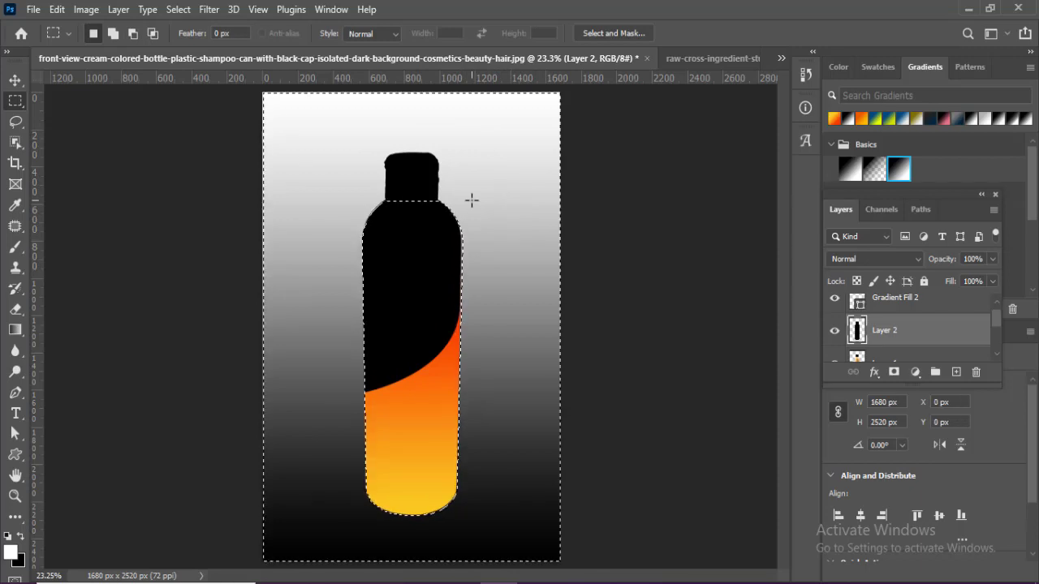
{"action": "key", "text": "Delete"}
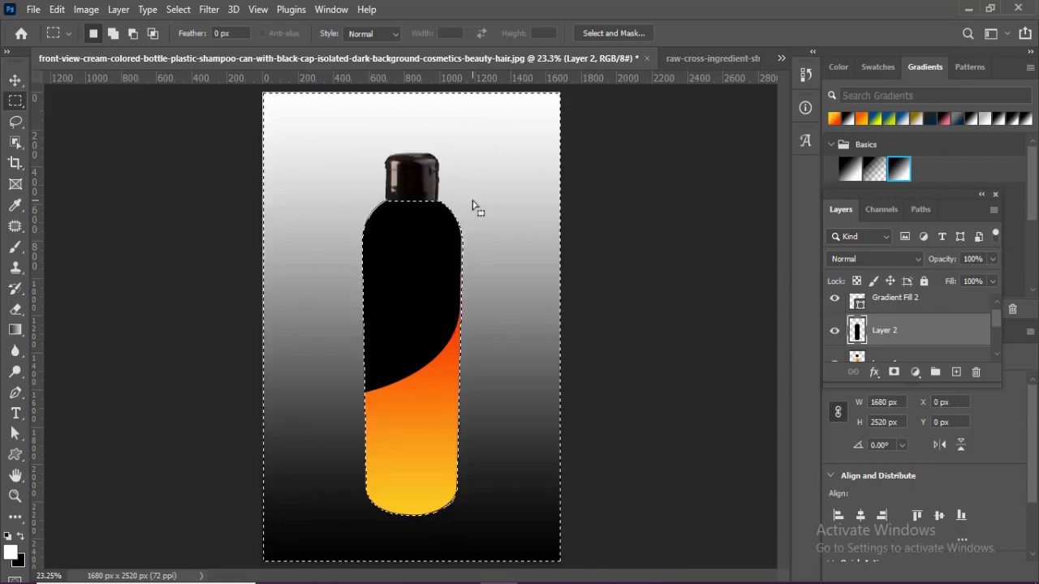
{"action": "key", "text": "ctrl+d"}
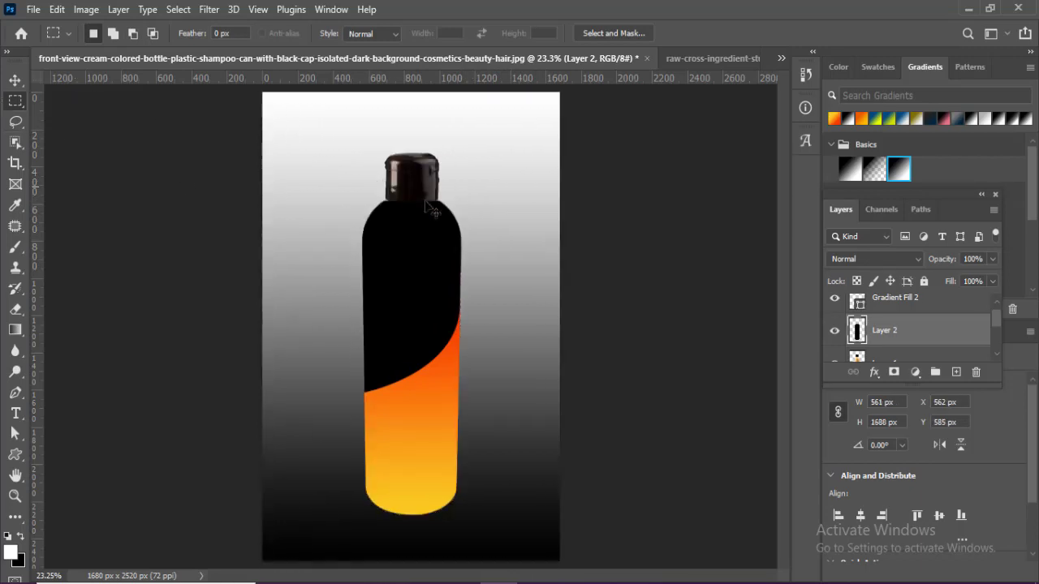
{"action": "key", "text": "ctrl+minus"}
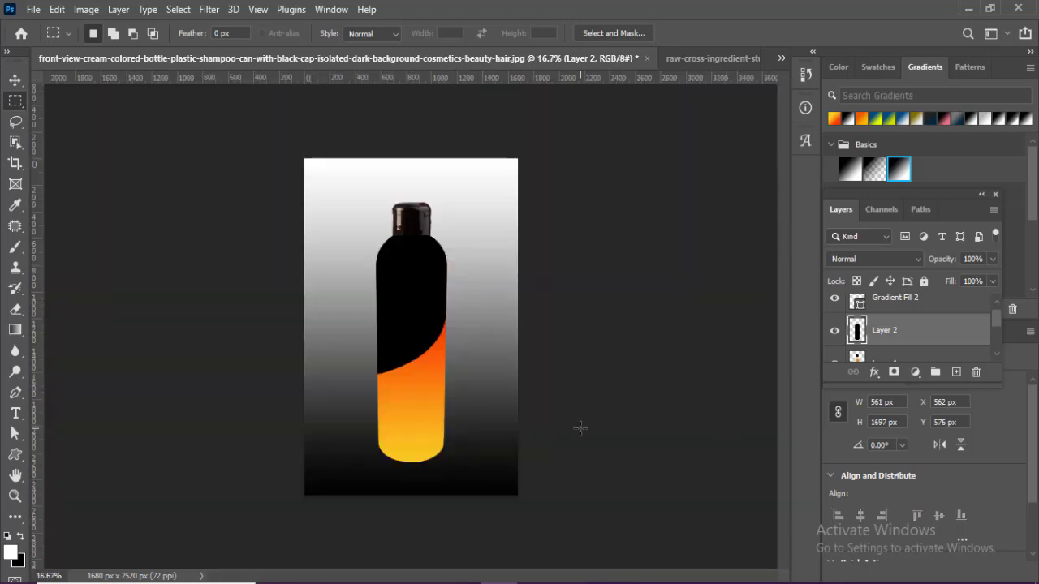
{"action": "key", "text": "ctrl+plus"}
{"action": "key", "text": "ctrl+minus"}
{"action": "key", "text": "ctrl+0"}
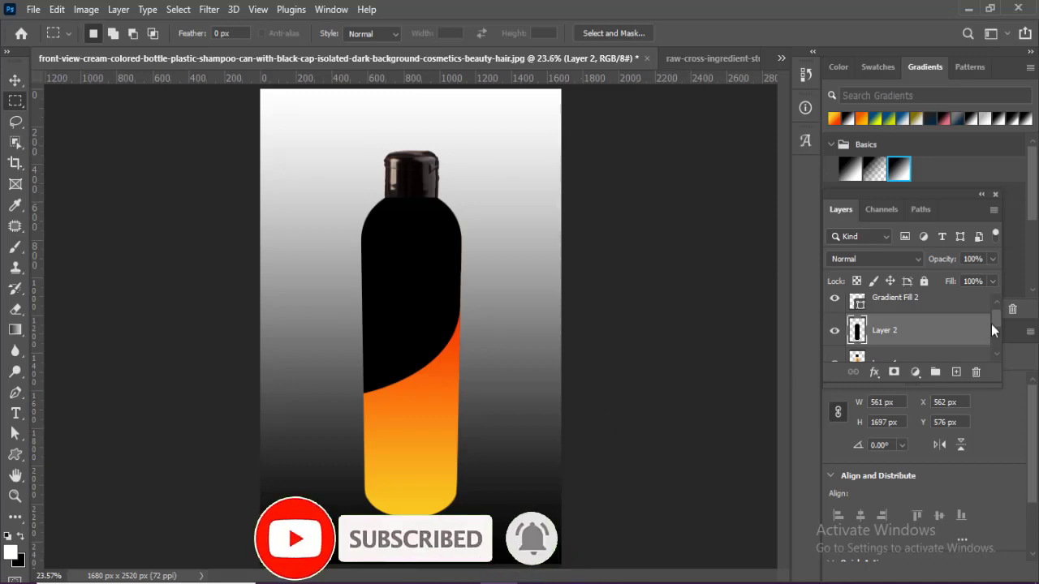
- Move the orange slice Layer 3 above Gradient Fill 2 so it sits on the band
{"action": "left_click_drag", "start_coordinate": [992, 324], "coordinate": [999, 312]}
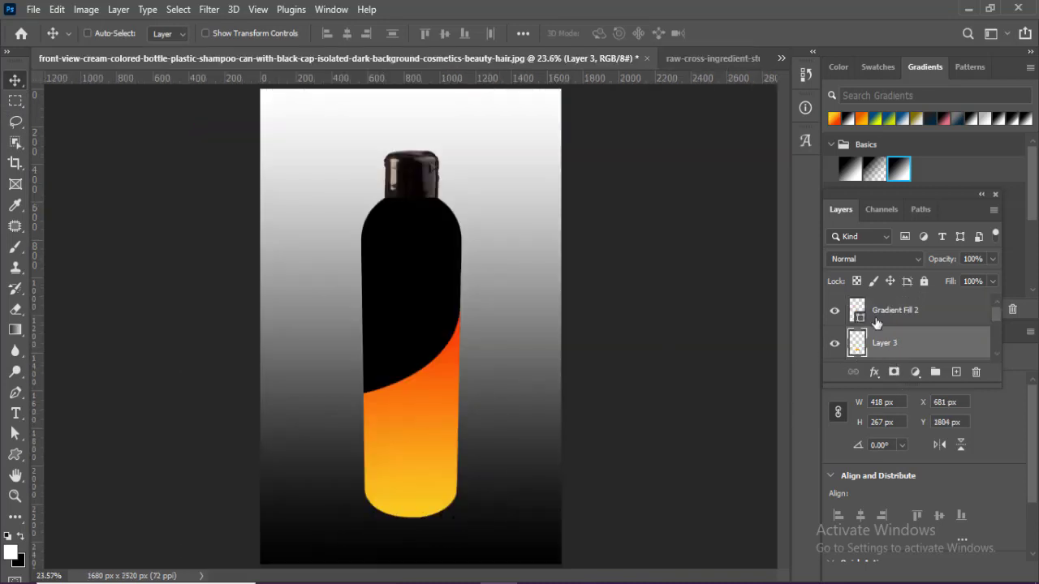
{"action": "left_click_drag", "start_coordinate": [902, 349], "coordinate": [893, 307]}
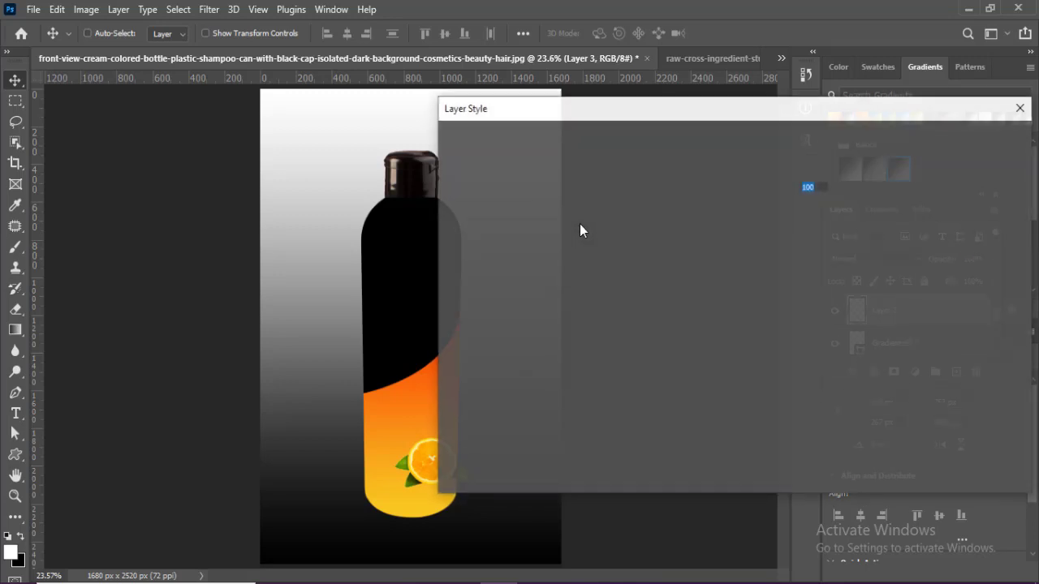
- Give the orange slice a drop shadow at 100% opacity and size 16
{"action": "left_click_drag", "start_coordinate": [544, 105], "coordinate": [592, 79]}
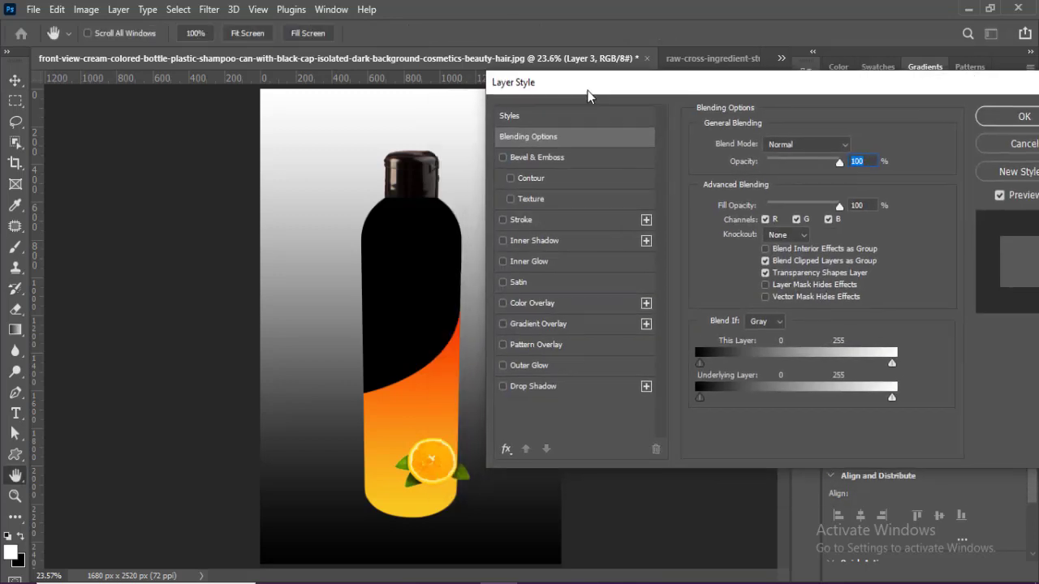
{"action": "left_click", "coordinate": [540, 382]}
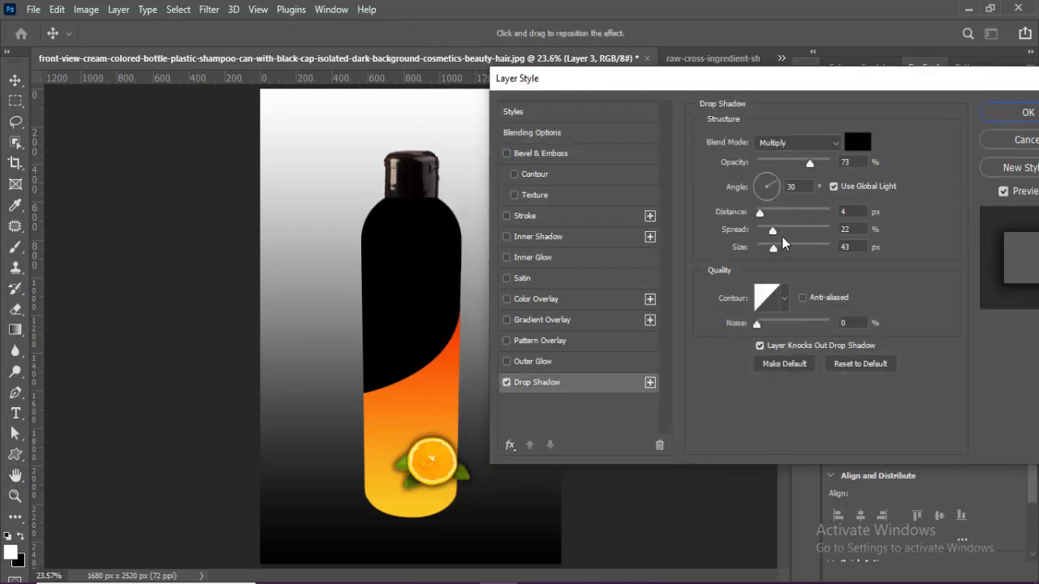
{"action": "left_click_drag", "start_coordinate": [809, 163], "coordinate": [832, 165]}
{"action": "type", "text": "90"}
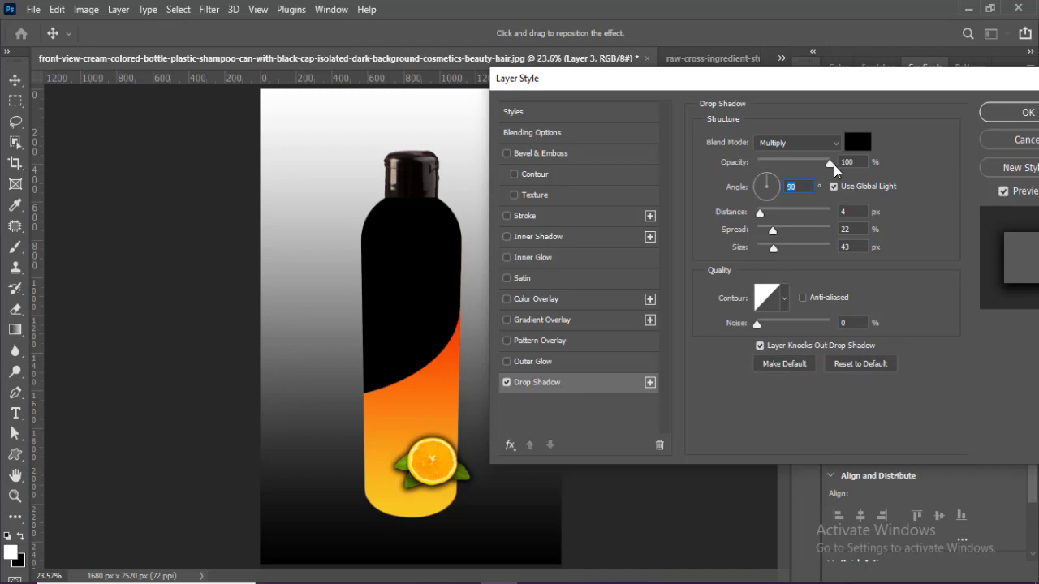
{"action": "left_click_drag", "start_coordinate": [774, 249], "coordinate": [765, 232]}
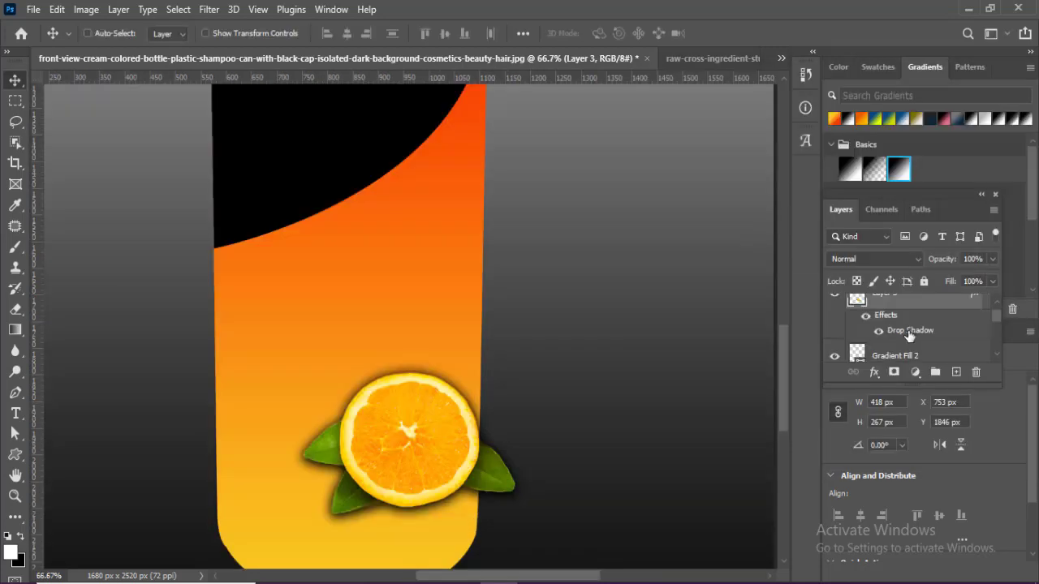
- Split the drop shadow onto its own layer and pick the Eraser at brush size 100
{"action": "right_click", "coordinate": [909, 335]}
{"action": "left_click", "coordinate": [947, 291]}
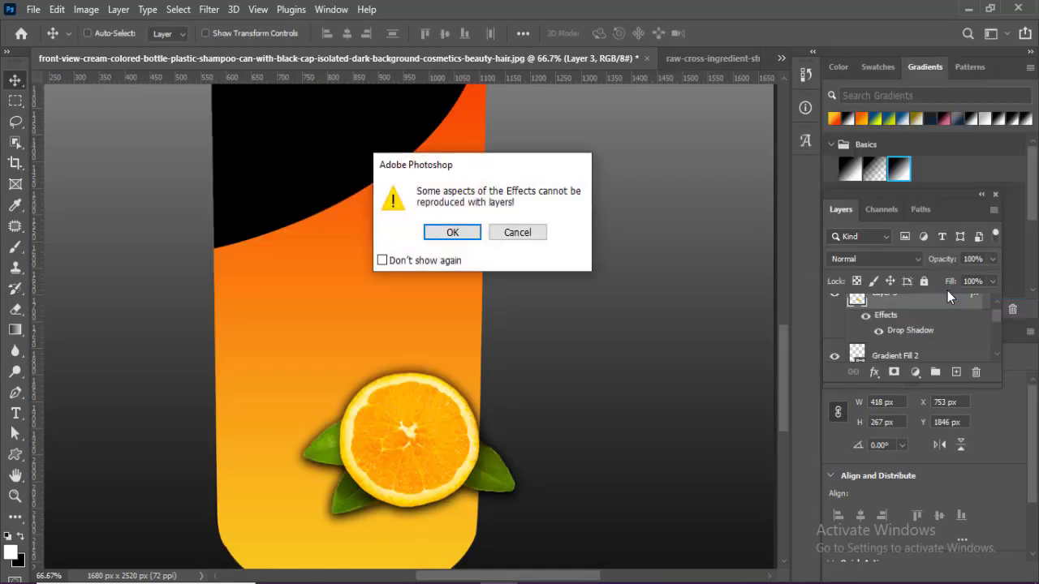
{"action": "left_click", "coordinate": [452, 233]}
{"action": "left_click", "coordinate": [16, 309]}
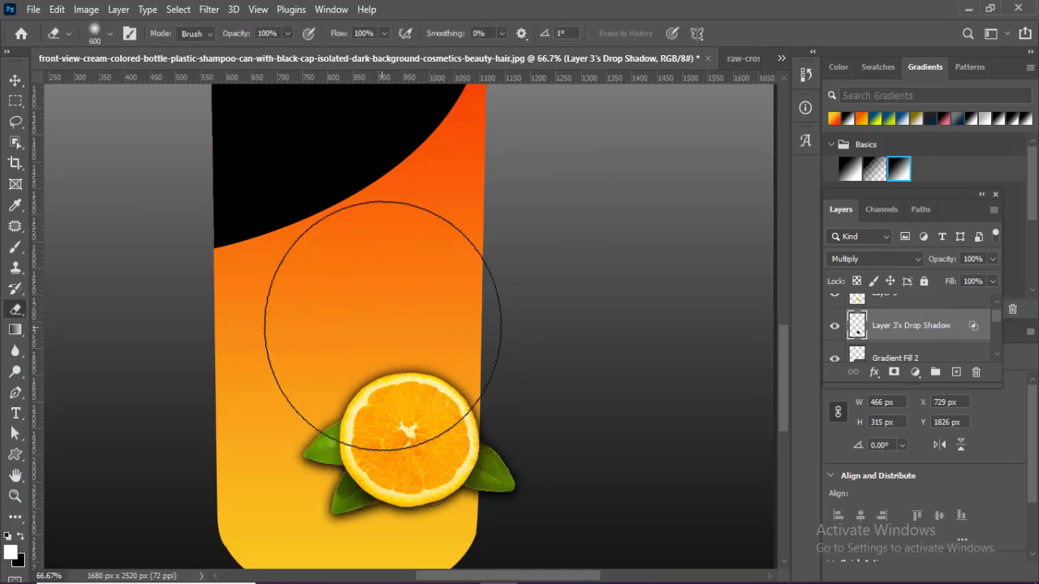
{"action": "key", "text": "bracketleft"}
{"action": "key", "text": "bracketleft"}
{"action": "key", "text": "bracketleft"}
{"action": "key", "text": "bracketleft"}
{"action": "key", "text": "bracketleft"}
{"action": "key", "text": "bracketleft"}
{"action": "key", "text": "bracketleft"}
{"action": "key", "text": "bracketleft"}
{"action": "key", "text": "bracketleft"}
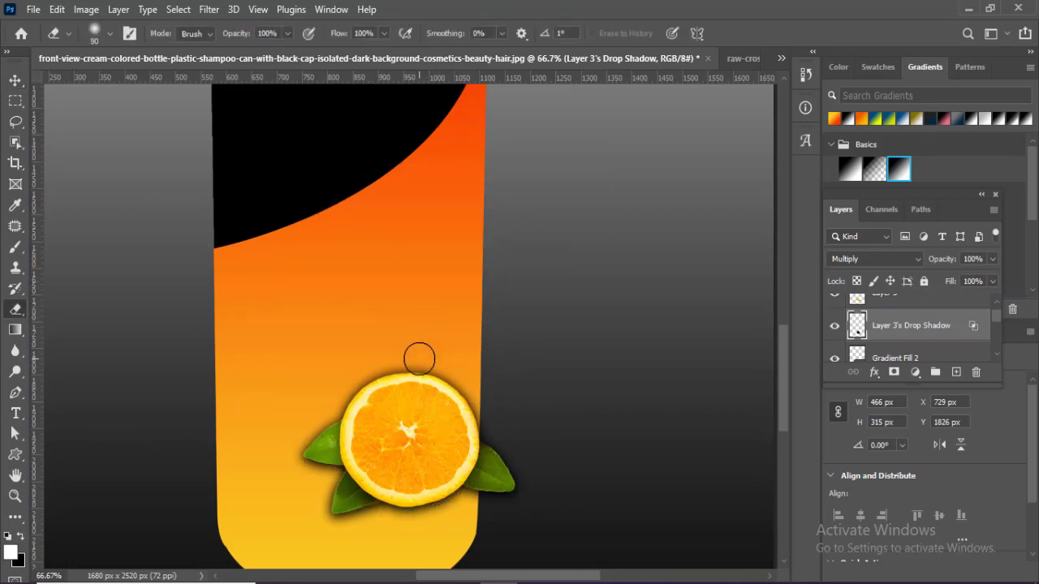
{"action": "key", "text": "bracketright"}
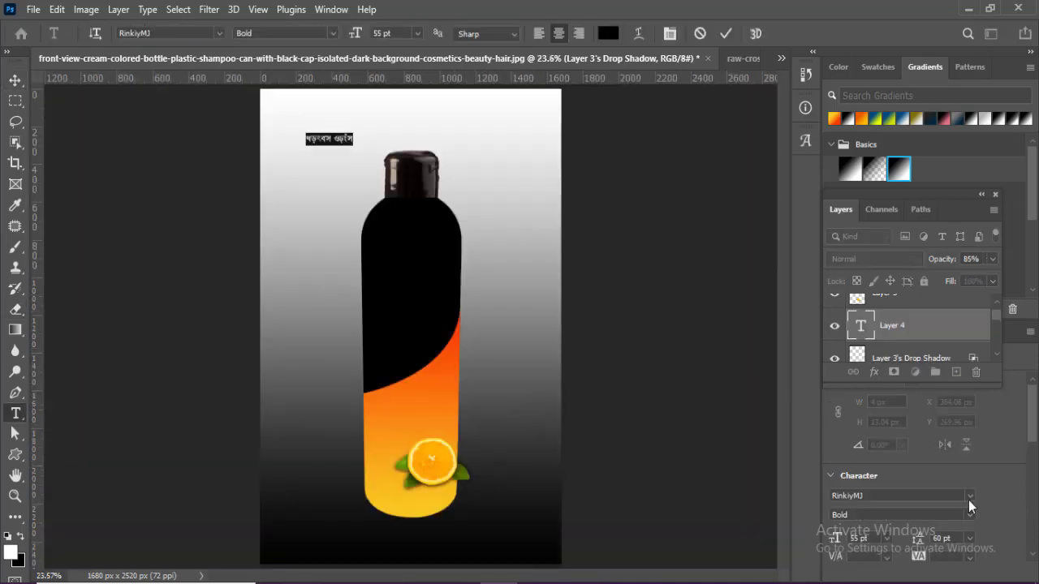
- Set 'Sports Dringk Water' in Roboto and rotate it -33° along the bottle's curve
{"action": "left_click", "coordinate": [968, 497]}
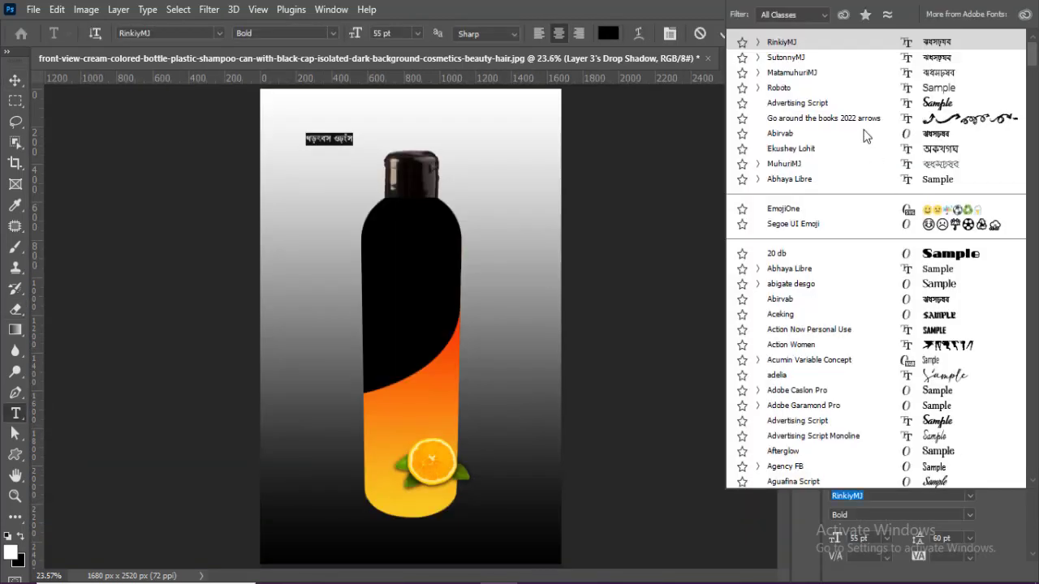
{"action": "key", "text": "Escape"}
{"action": "type", "text": "Roboto"}
{"action": "key", "text": "Return"}
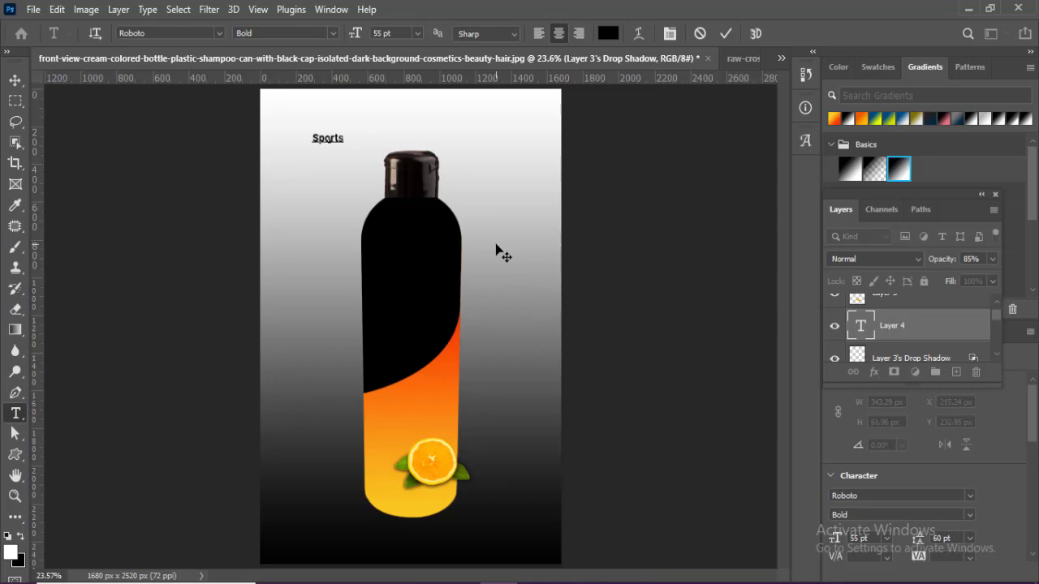
{"action": "left_click_drag", "start_coordinate": [486, 408], "coordinate": [467, 369]}
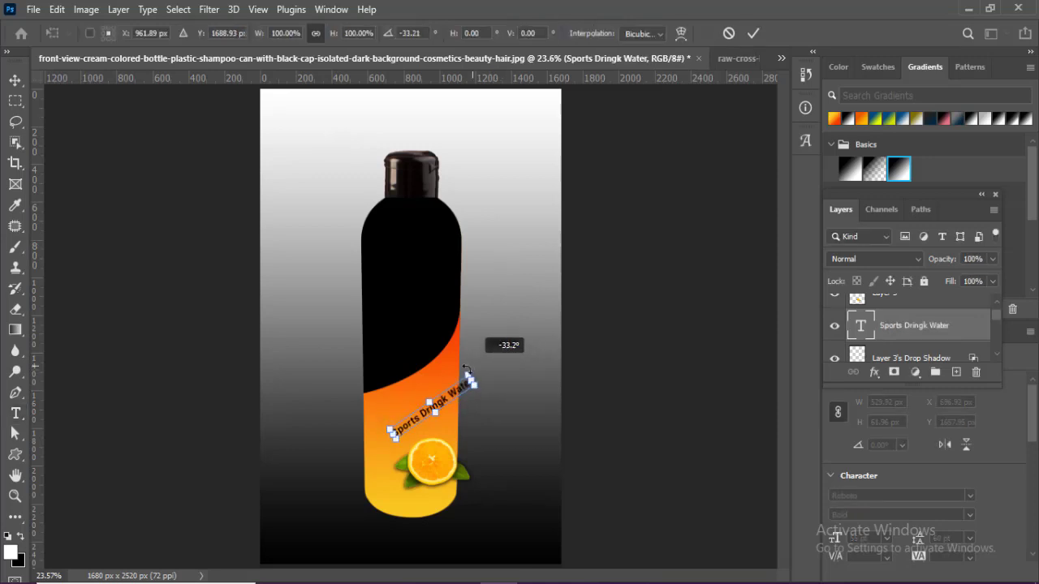
{"action": "key", "text": "Return"}
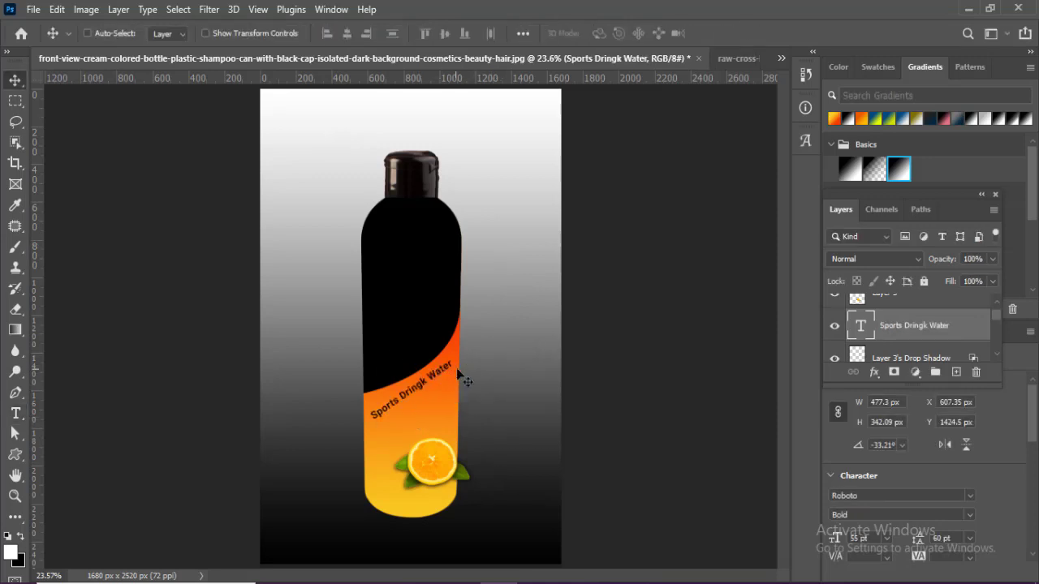
- Duplicate the line below, retype it as 'Enjoy Yourself', and set it to Roboto Light
{"action": "left_click_drag", "start_coordinate": [418, 389], "coordinate": [436, 403]}
{"action": "double_click", "coordinate": [416, 401]}
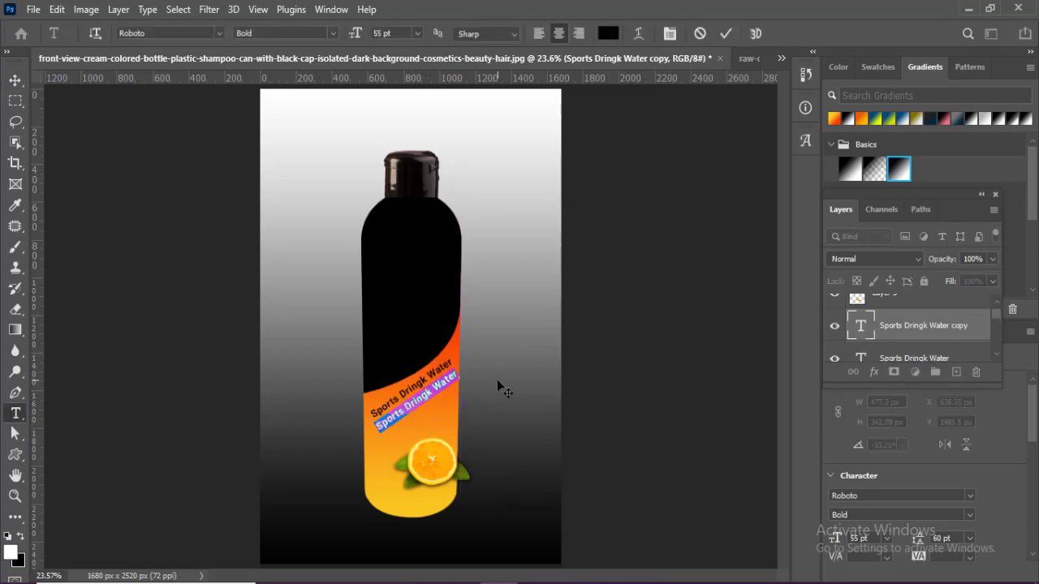
{"action": "type", "text": "Enjoy Yourself"}
{"action": "key", "text": "Escape"}
{"action": "key", "text": "v"}
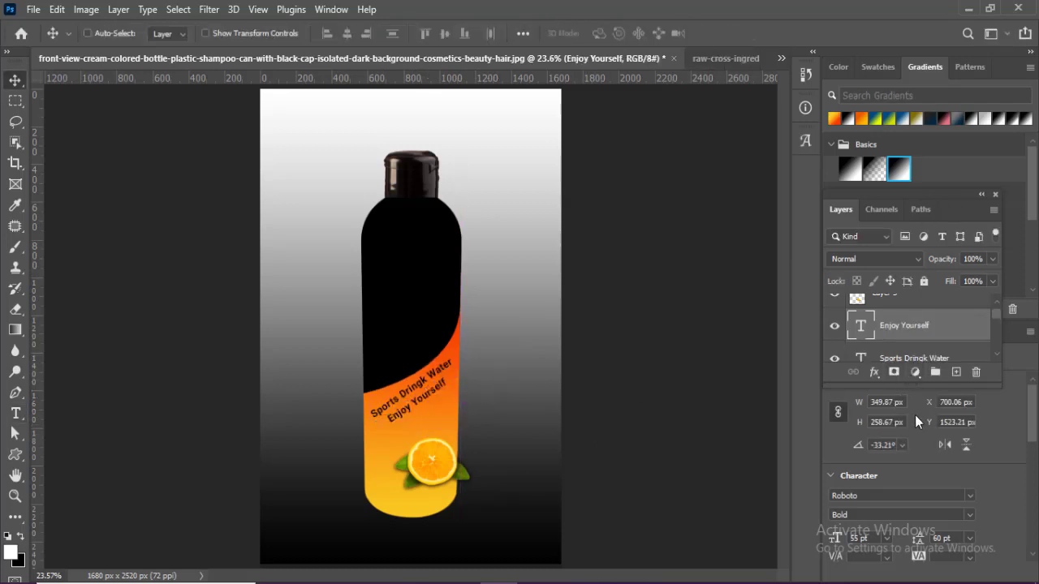
{"action": "left_click", "coordinate": [969, 516]}
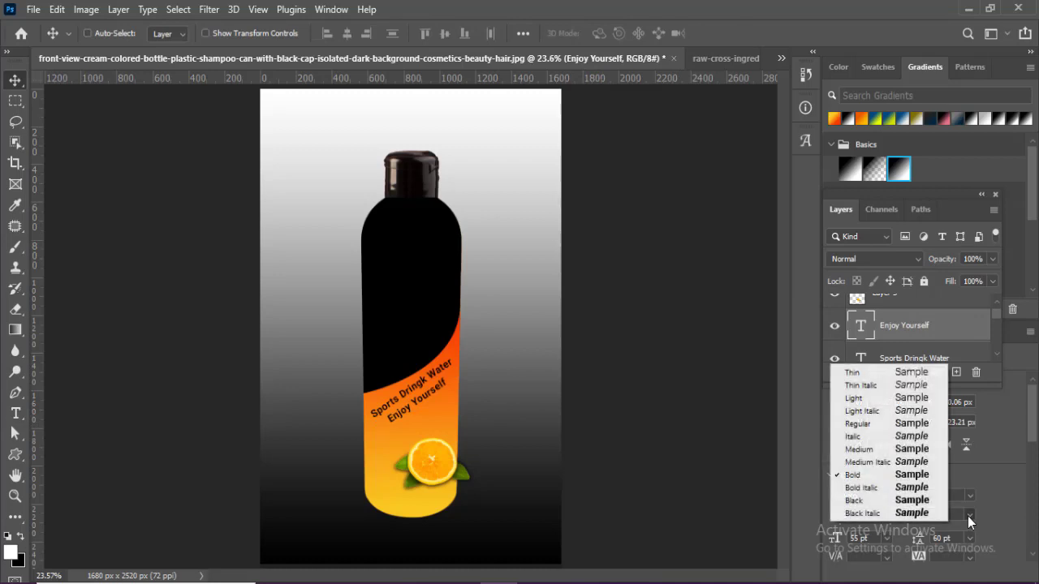
{"action": "left_click", "coordinate": [858, 397]}
{"action": "left_click", "coordinate": [893, 358]}
- Apply an Arc Lower warp with Bend +17 and Horizontal Distortion -62 to 'Sports Dringk Water'
{"action": "key", "text": "t"}
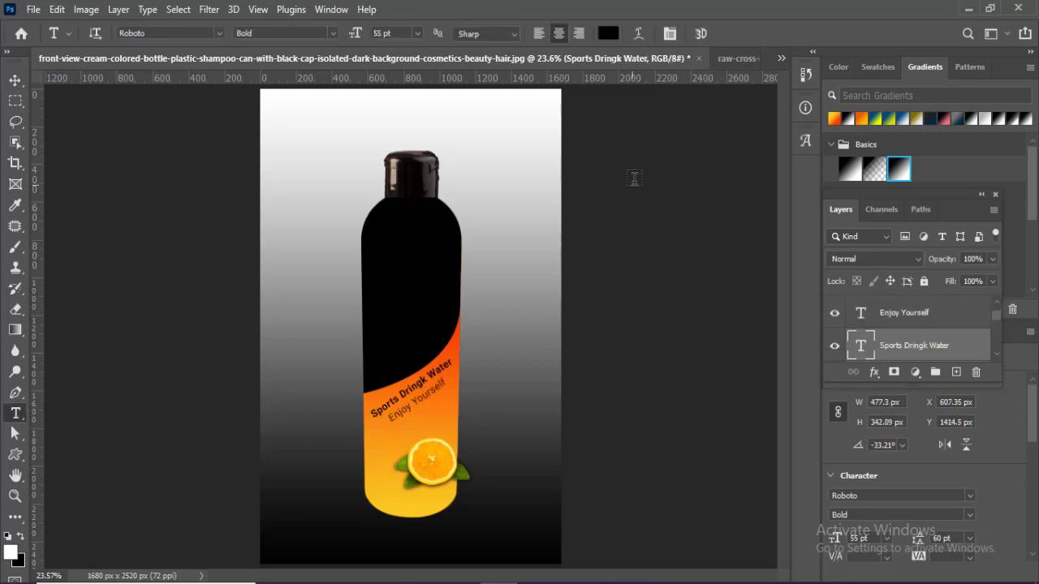
{"action": "left_click", "coordinate": [640, 36]}
{"action": "left_click_drag", "start_coordinate": [460, 113], "coordinate": [541, 119]}
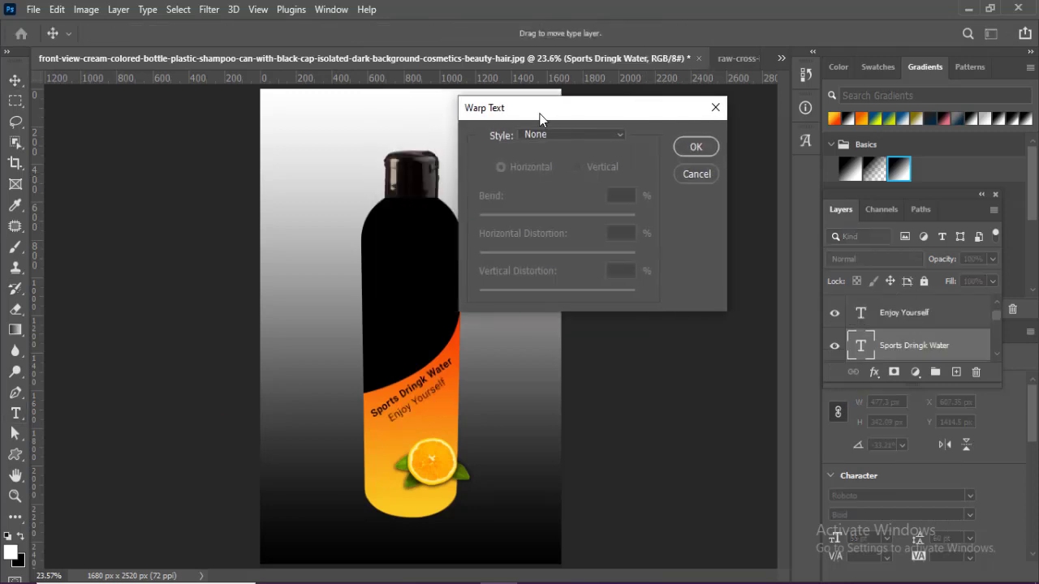
{"action": "left_click", "coordinate": [618, 131]}
{"action": "left_click", "coordinate": [562, 194]}
{"action": "left_click_drag", "start_coordinate": [557, 255], "coordinate": [509, 254]}
{"action": "left_click_drag", "start_coordinate": [595, 218], "coordinate": [571, 218]}
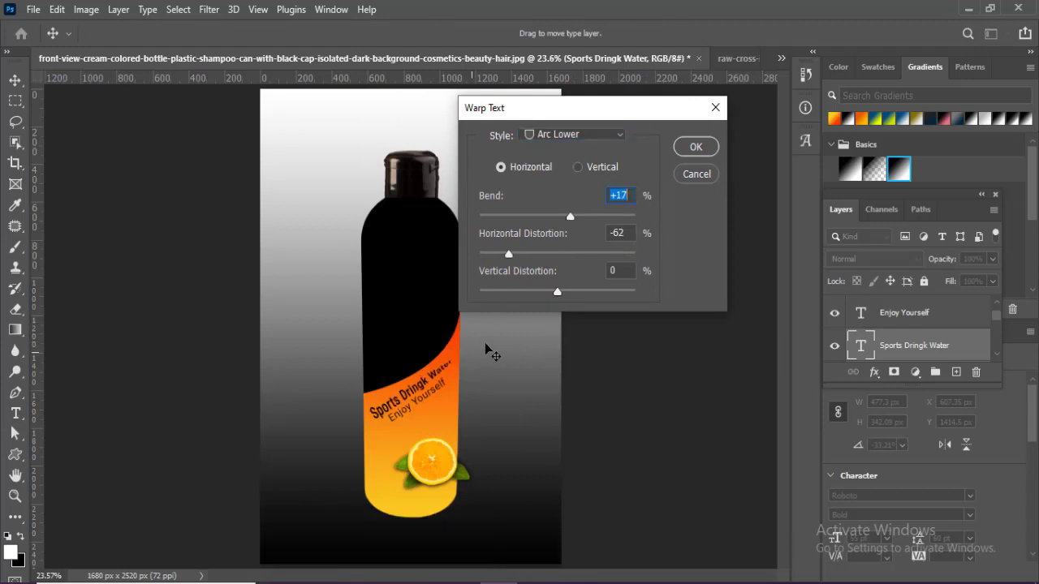
{"action": "left_click", "coordinate": [694, 147]}
- Convert the orange slice Layer 3 to a smart object and nudge it up slightly
{"action": "right_click", "coordinate": [893, 327]}
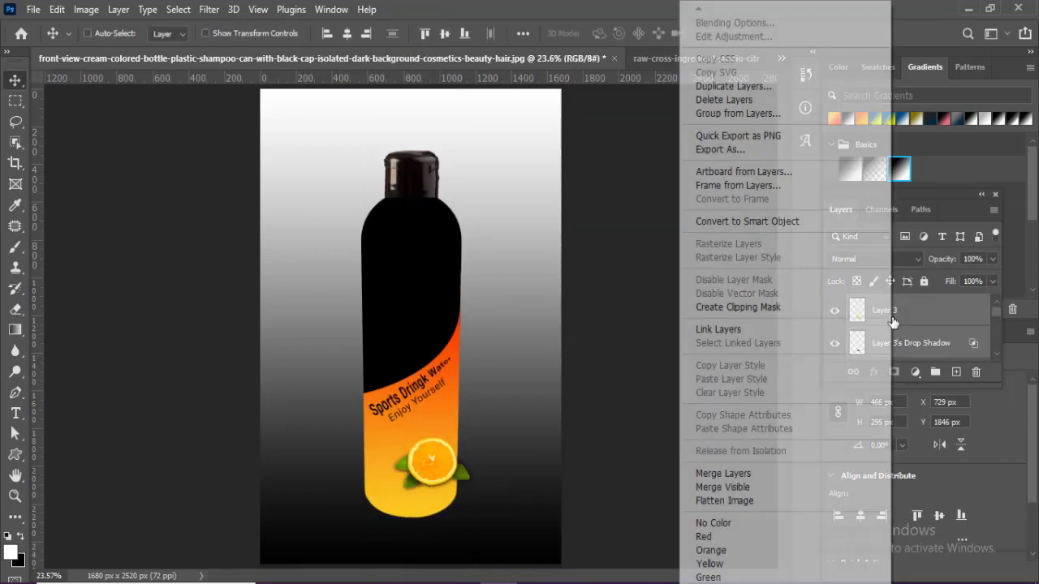
{"action": "left_click", "coordinate": [729, 224]}
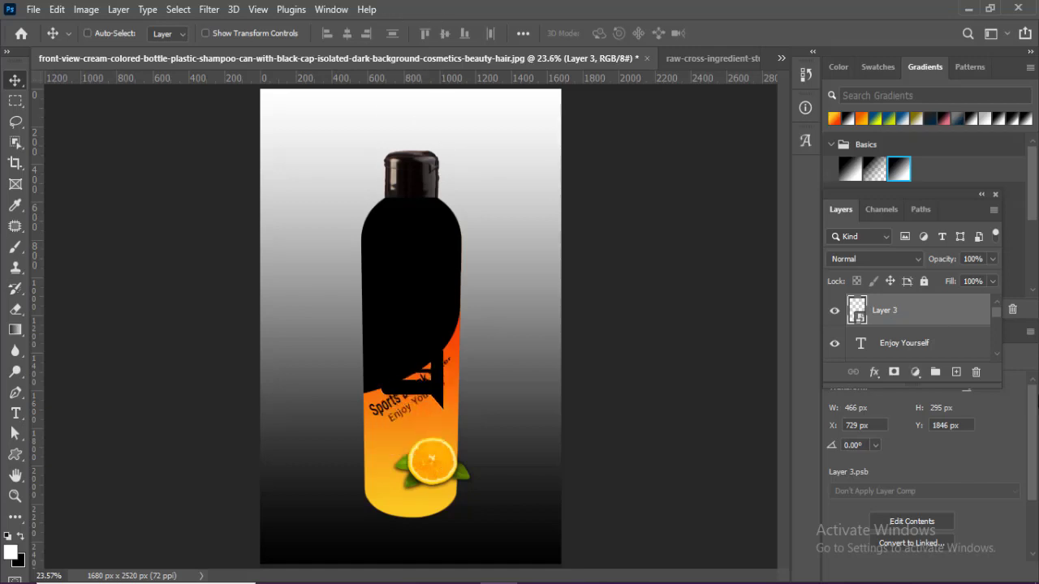
{"action": "left_click_drag", "start_coordinate": [167, 412], "coordinate": [166, 408]}
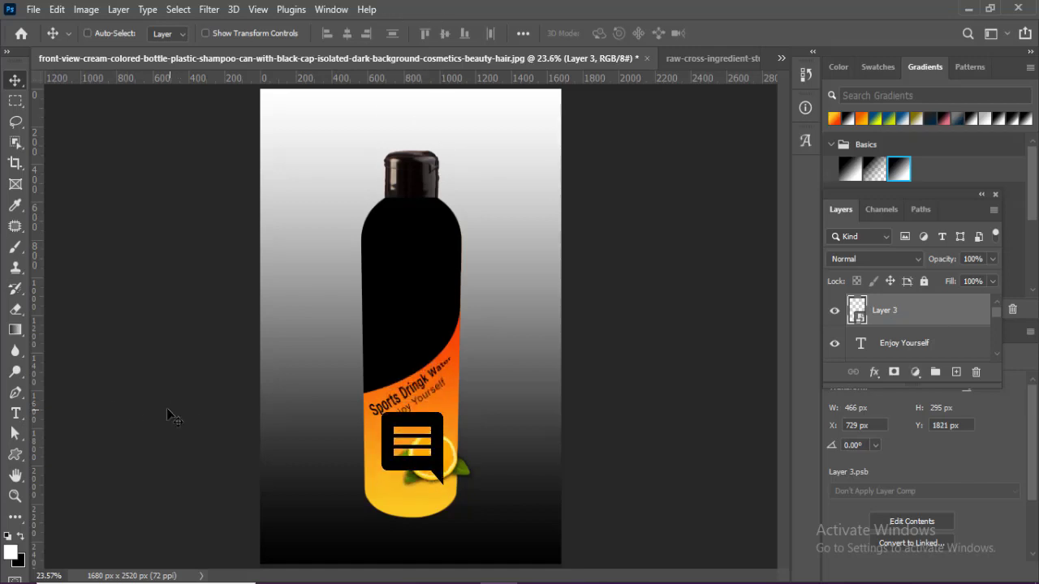
- Draw a small triangle shape near the bottle's bottom-left
{"action": "right_click", "coordinate": [20, 459]}
{"action": "left_click", "coordinate": [73, 498]}
{"action": "left_click_drag", "start_coordinate": [375, 485], "coordinate": [390, 498]}
{"action": "left_click", "coordinate": [170, 32]}
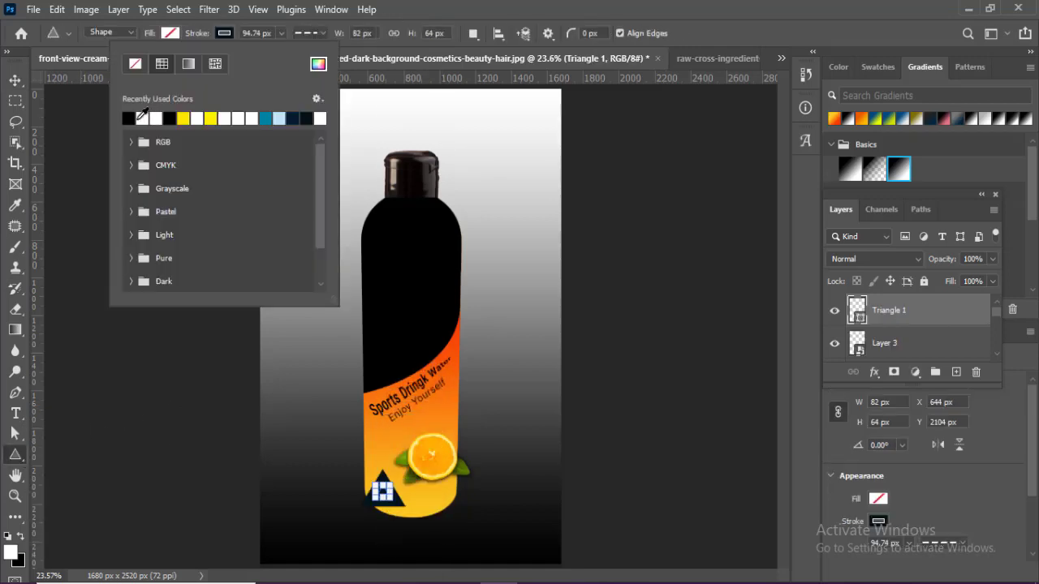
- Give the triangle a thin outline stroke
{"action": "left_click", "coordinate": [224, 34]}
{"action": "left_click", "coordinate": [280, 34]}
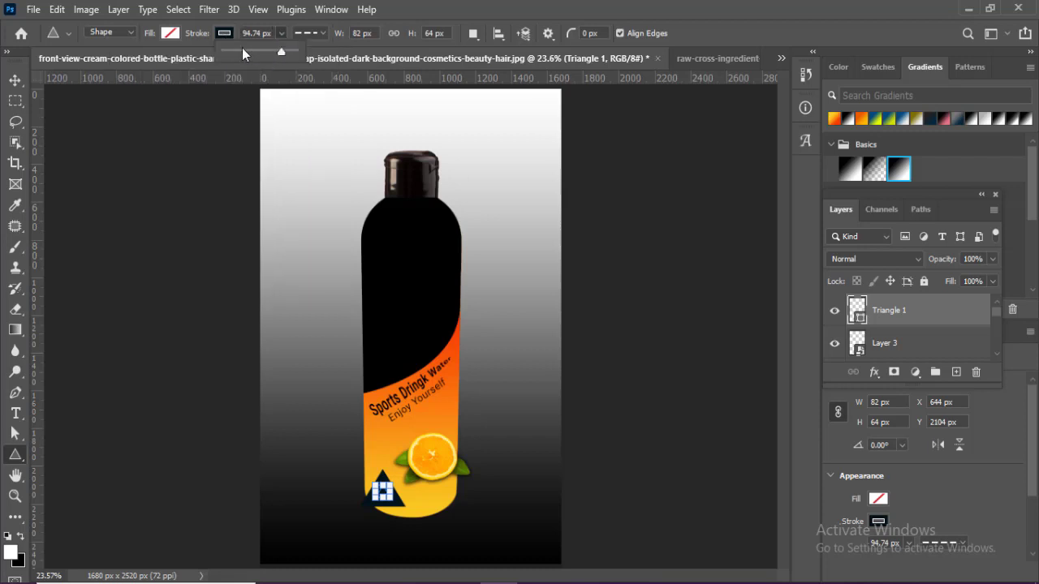
{"action": "left_click", "coordinate": [15, 80]}
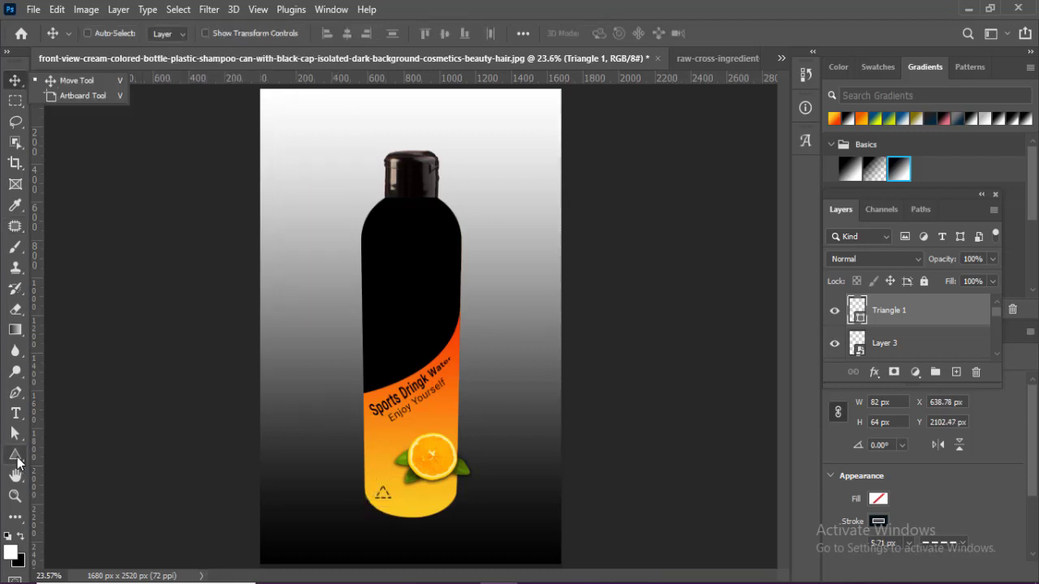
{"action": "left_click", "coordinate": [56, 79]}
- Draw a small thin-outlined circle beside the triangle on the bottle's lower band
{"action": "left_click", "coordinate": [15, 455]}
{"action": "left_click", "coordinate": [884, 342]}
{"action": "left_click", "coordinate": [15, 455]}
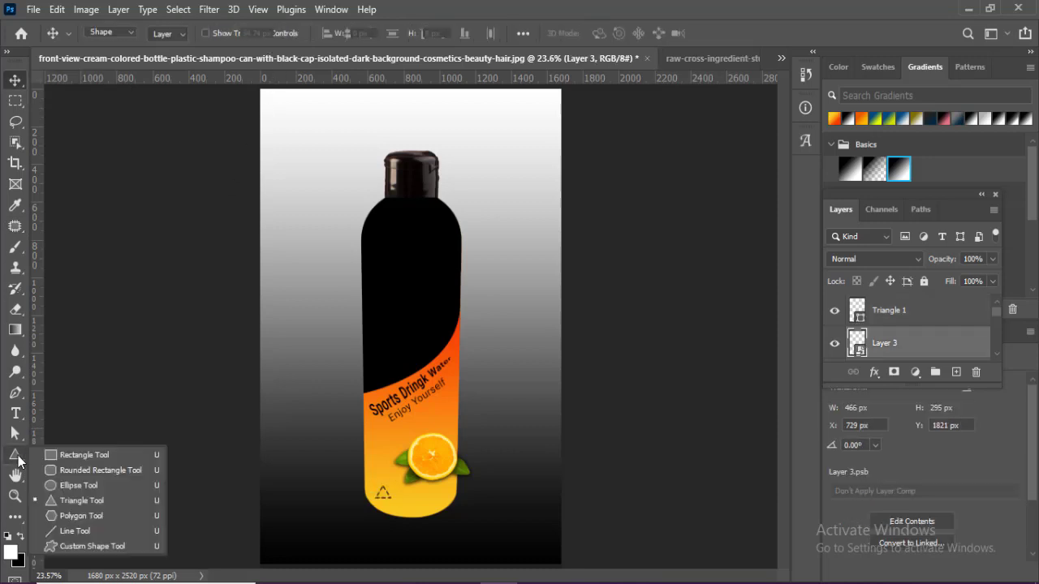
{"action": "left_click", "coordinate": [63, 487]}
{"action": "left_click_drag", "start_coordinate": [395, 484], "coordinate": [412, 501]}
{"action": "left_click", "coordinate": [281, 34]}
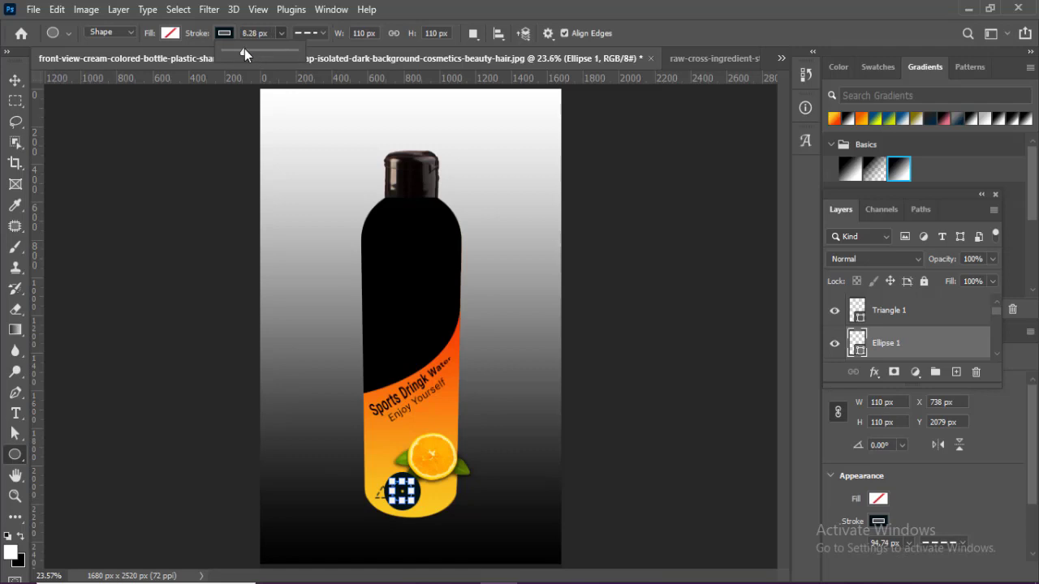
{"action": "left_click_drag", "start_coordinate": [244, 49], "coordinate": [240, 49]}
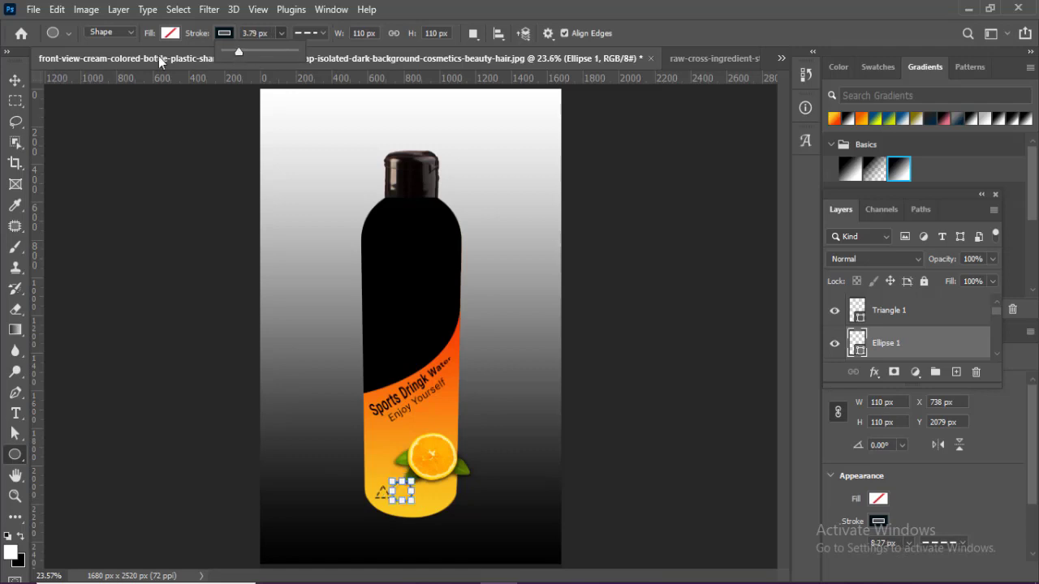
- Place a copy of the triangle to the right of the circle
{"action": "left_click", "coordinate": [12, 79]}
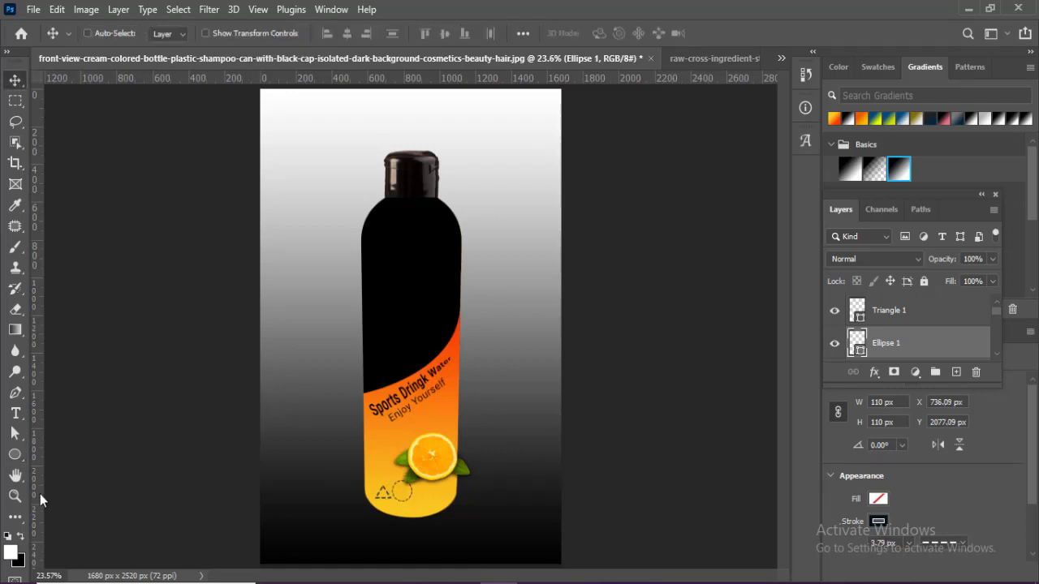
{"action": "left_click", "coordinate": [900, 241], "text": "shift"}
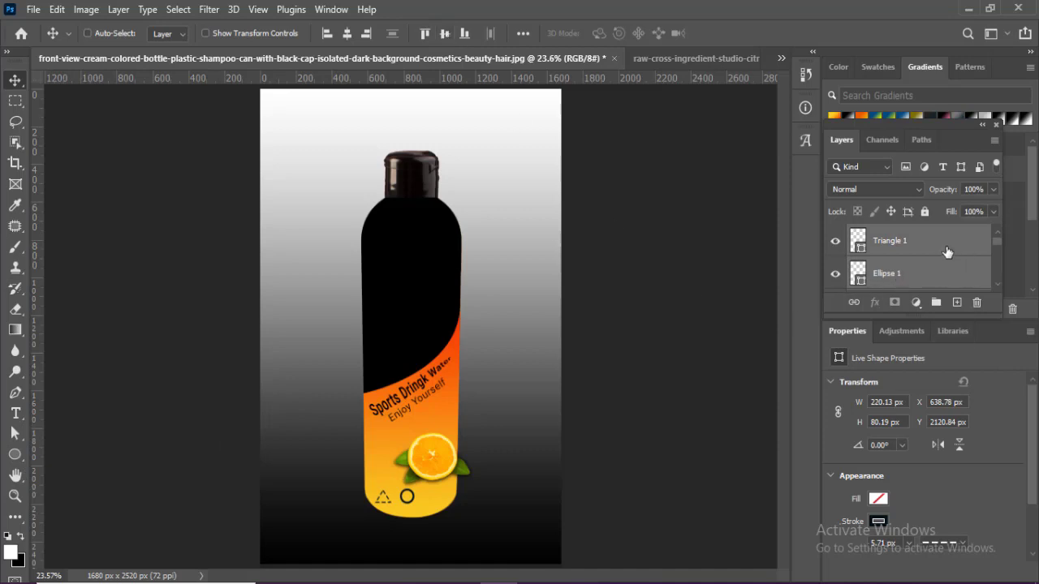
{"action": "left_click_drag", "start_coordinate": [383, 497], "coordinate": [446, 502]}
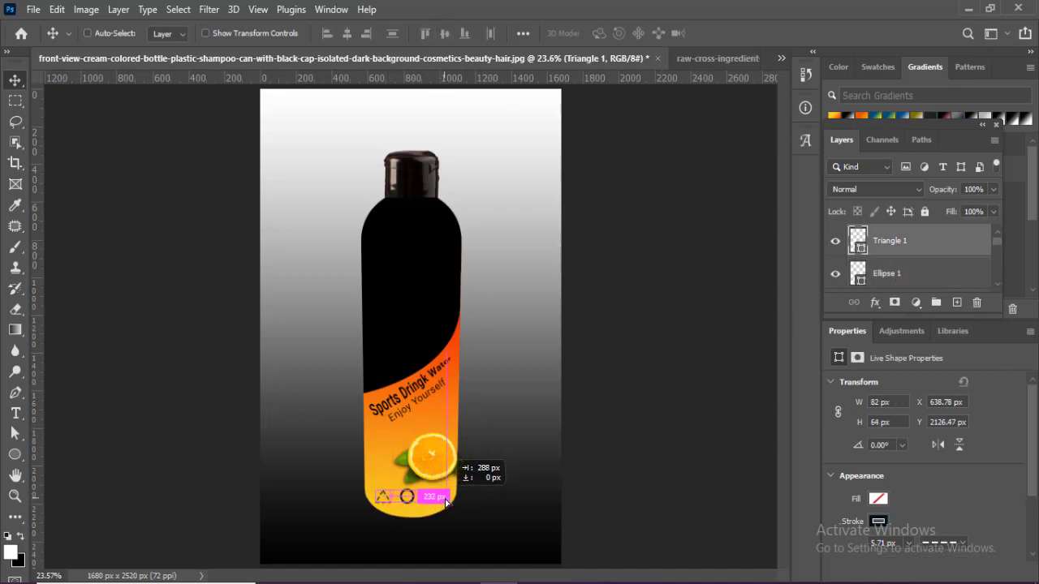
{"action": "left_click", "coordinate": [927, 280]}
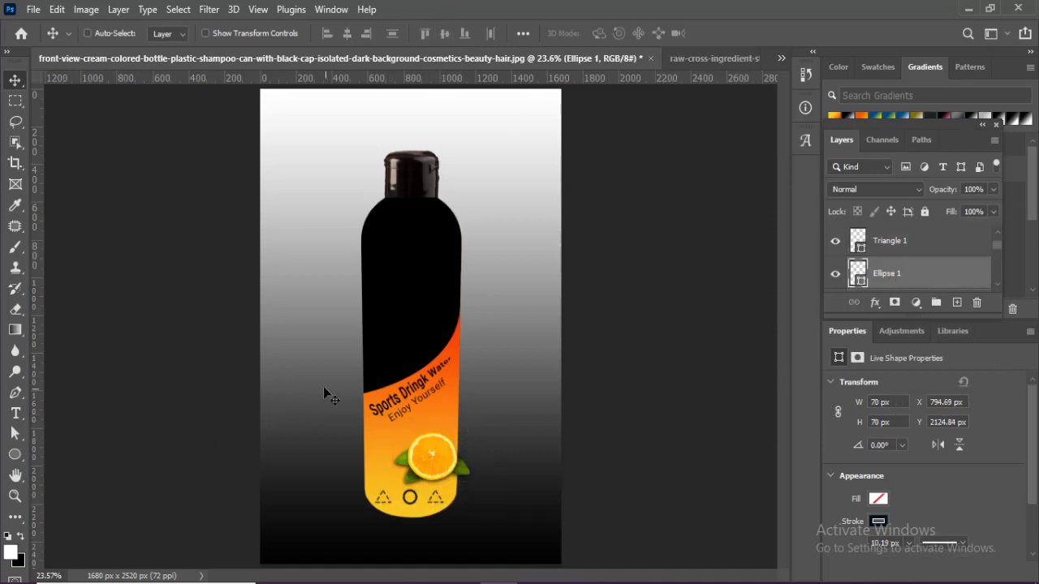
- Start a text layer beside the bottle and group the circle with Layer 3 into Group 1
{"action": "key", "text": "t"}
{"action": "left_click", "coordinate": [319, 344]}
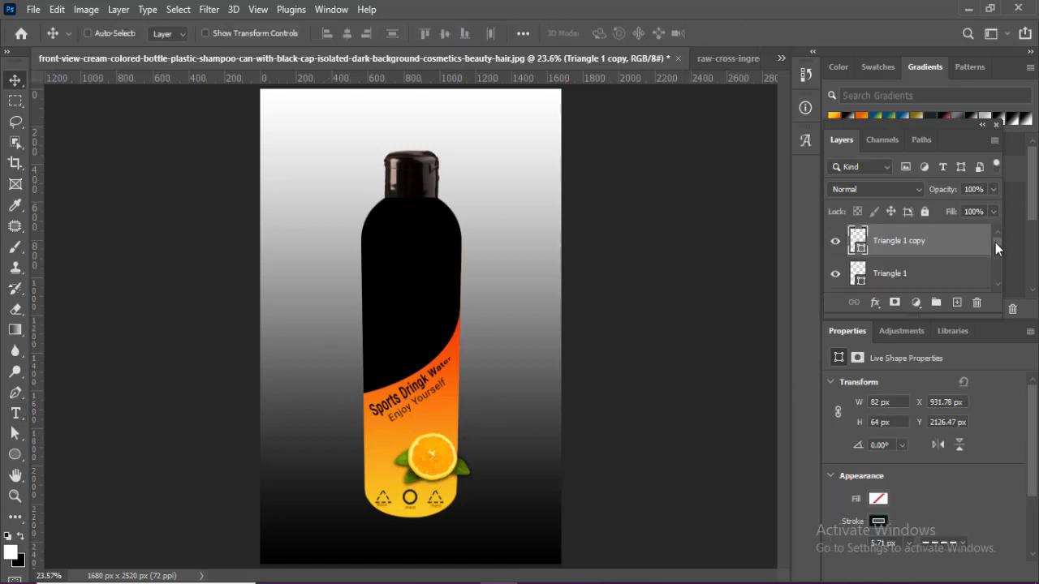
{"action": "left_click_drag", "start_coordinate": [995, 243], "coordinate": [993, 248]}
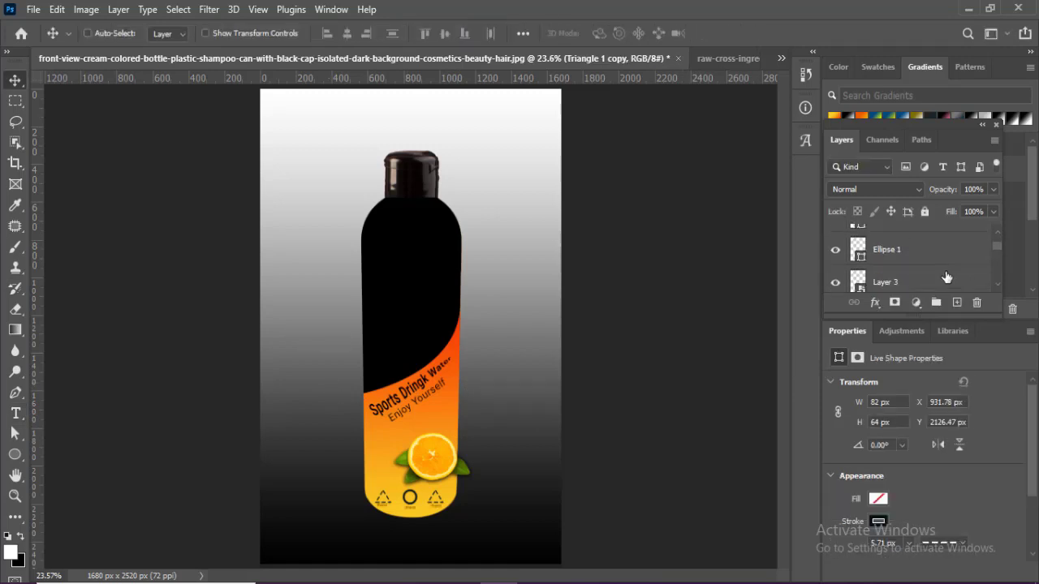
{"action": "left_click", "coordinate": [921, 282], "text": "ctrl"}
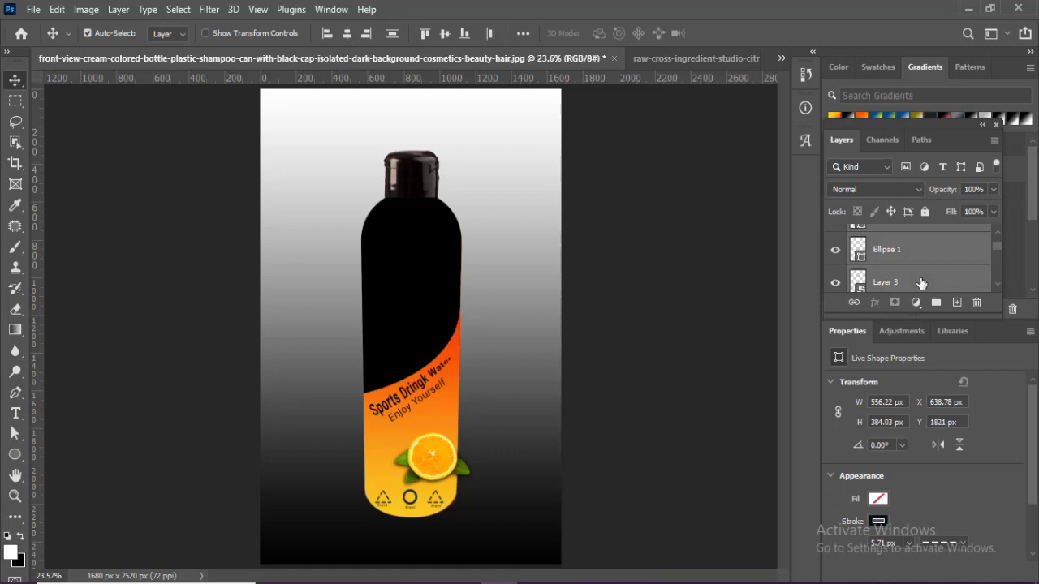
{"action": "key", "text": "ctrl+g"}
- Rename Group 1, sort the layers into the Texts group, and open the title's font style list
{"action": "double_click", "coordinate": [892, 242]}
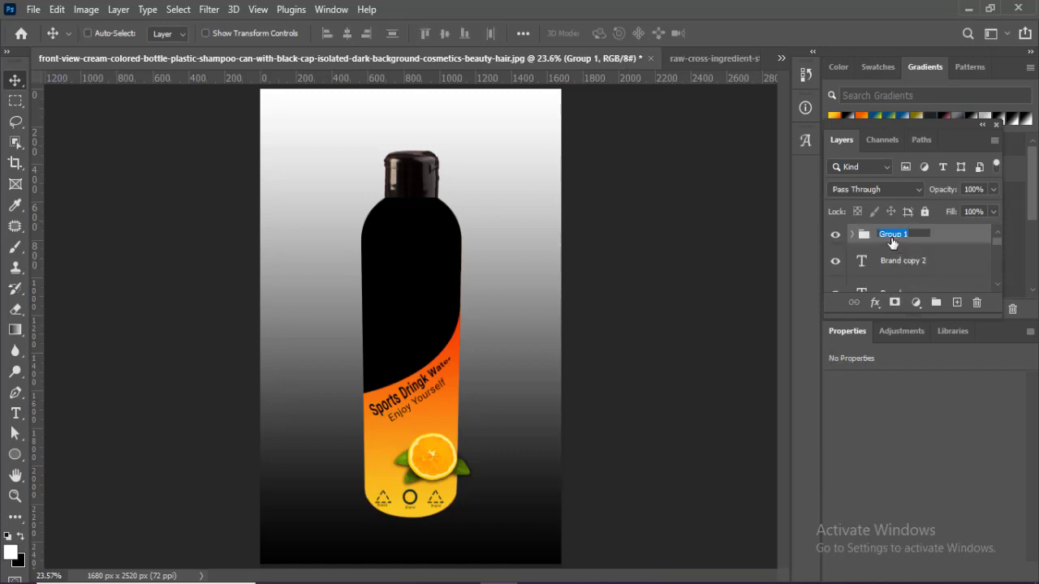
{"action": "left_click", "coordinate": [903, 261]}
{"action": "left_click_drag", "start_coordinate": [998, 235], "coordinate": [1000, 244]}
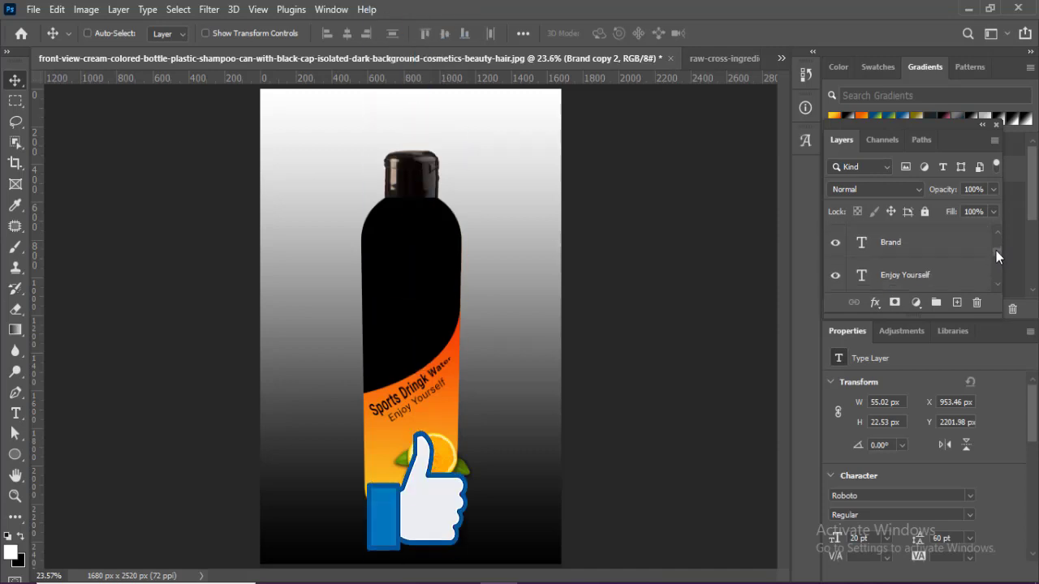
{"action": "left_click", "coordinate": [887, 234]}
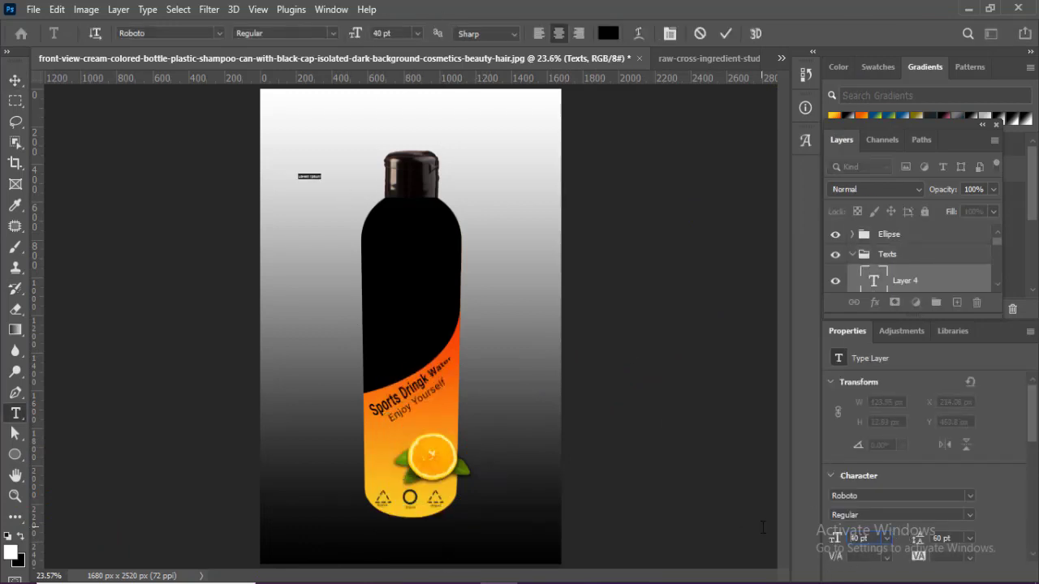
{"action": "type", "text": "TRANING TANGO"}
{"action": "left_click", "coordinate": [967, 440]}
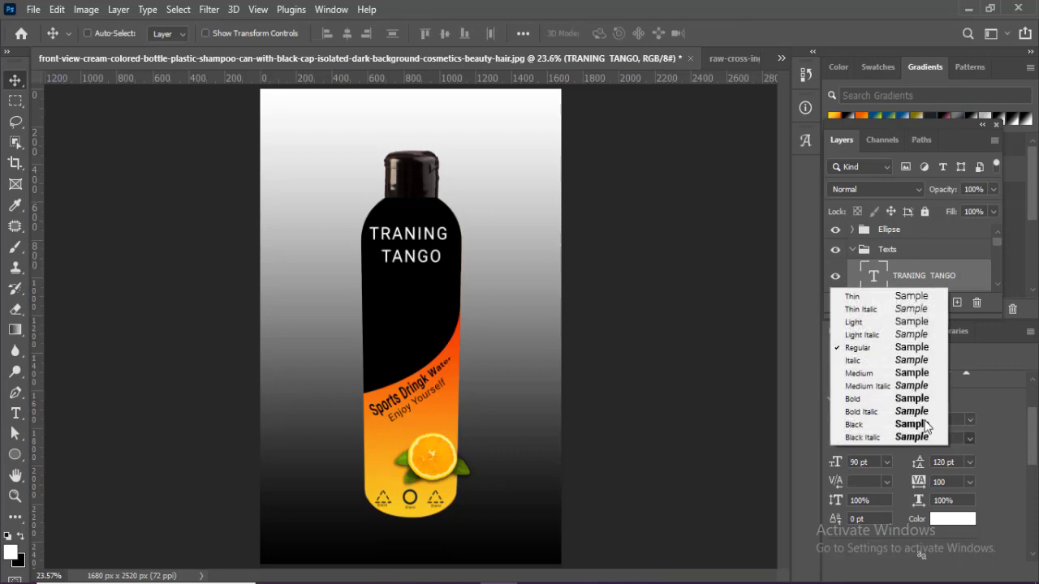
- Set the title's font style to Black and add a large S beneath it
{"action": "left_click", "coordinate": [857, 424]}
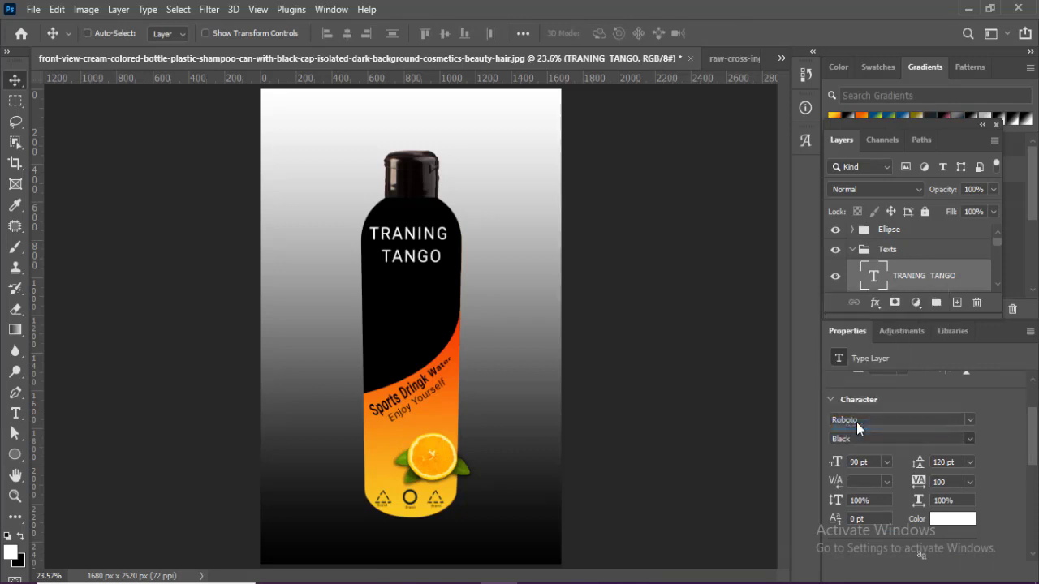
{"action": "left_click", "coordinate": [15, 414]}
{"action": "left_click", "coordinate": [323, 198]}
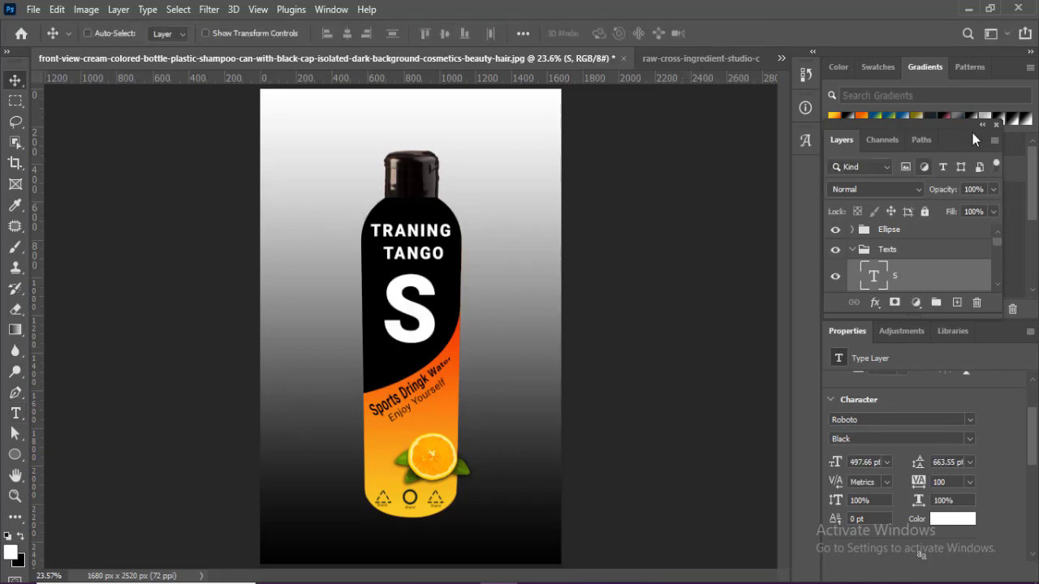
- Fill the S with an orange Gradient Overlay, then place the cursor in the title
{"action": "left_click", "coordinate": [862, 118]}
{"action": "left_click", "coordinate": [862, 113]}
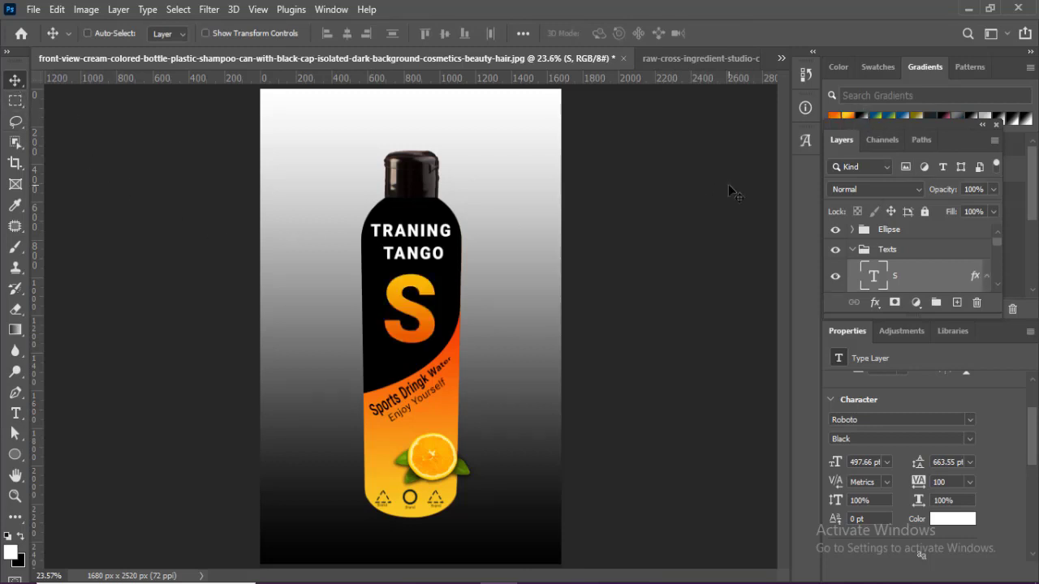
{"action": "key", "text": "t"}
{"action": "left_click", "coordinate": [372, 231]}
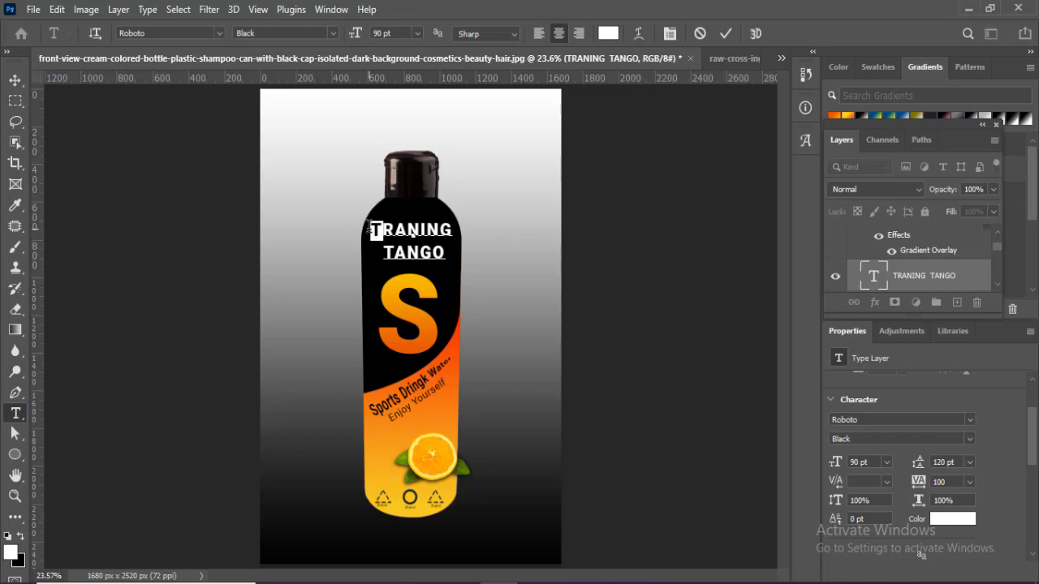
- Replace 'TRAN' with 'DRINK' so the title reads DRINKING TANGO, then zoom out
{"action": "type", "text": "DR"}
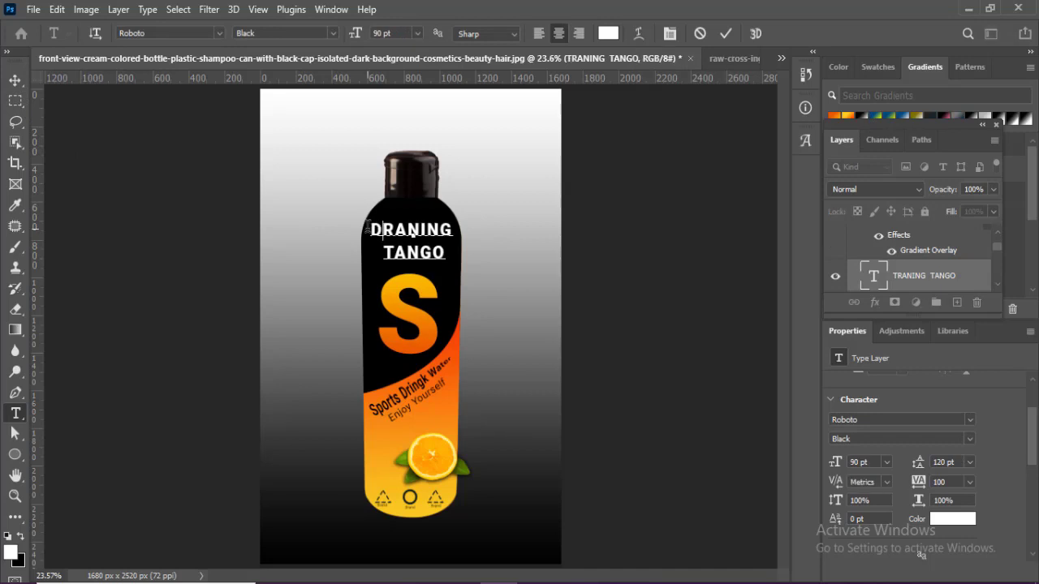
{"action": "type", "text": "INK"}
{"action": "key", "text": "ctrl+Return"}
{"action": "key", "text": "v"}
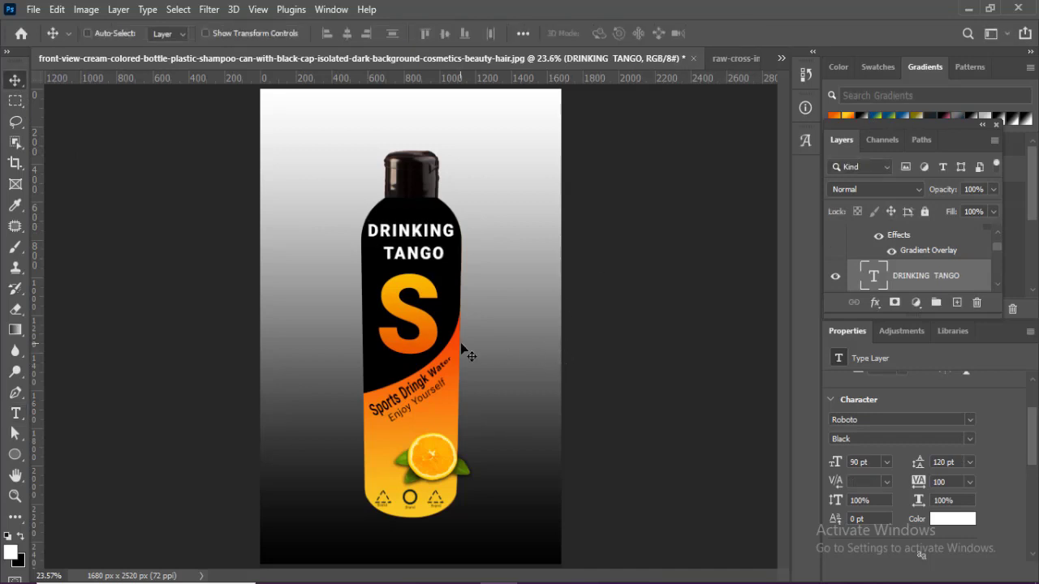
{"action": "key", "text": "ctrl+minus"}
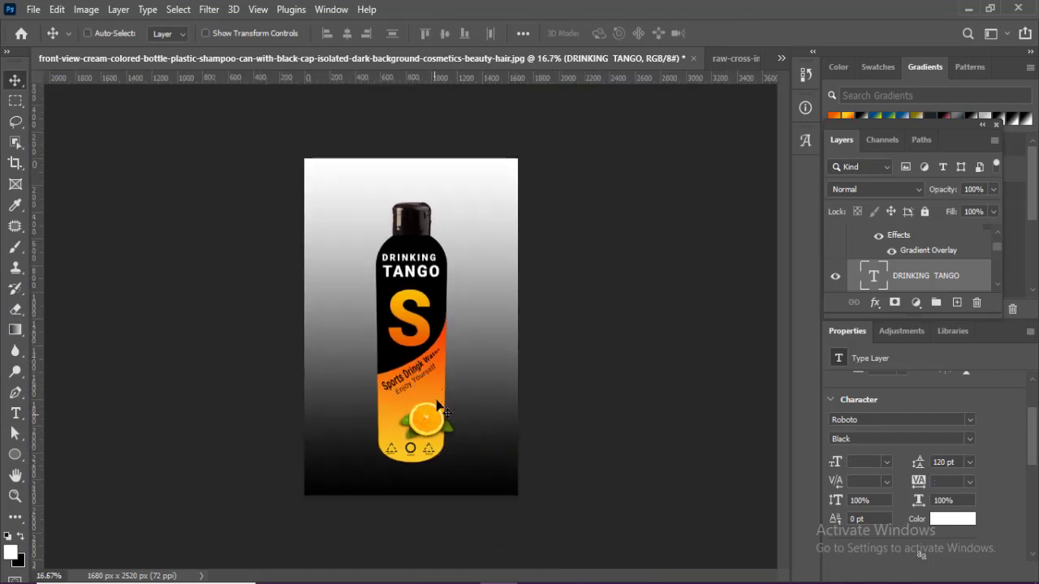
- Group the bottle's layers into a group named 'Bottle'
{"action": "scroll", "coordinate": [917, 268], "scroll_direction": "up", "scroll_amount": 2}
{"action": "left_click", "coordinate": [887, 254]}
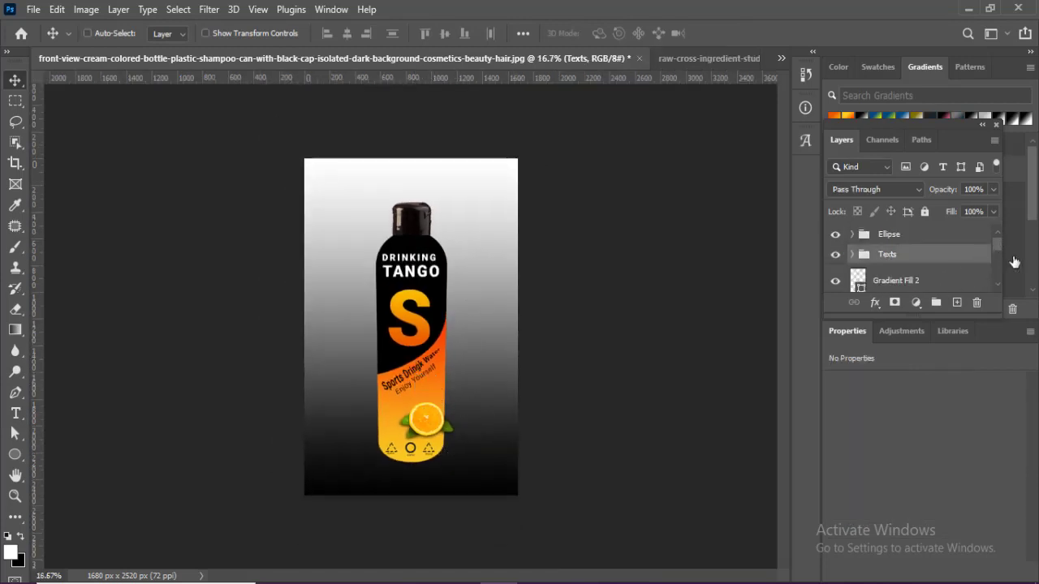
{"action": "key", "text": "alt+bracketleft"}
{"action": "scroll", "coordinate": [989, 254], "scroll_direction": "down", "scroll_amount": 3}
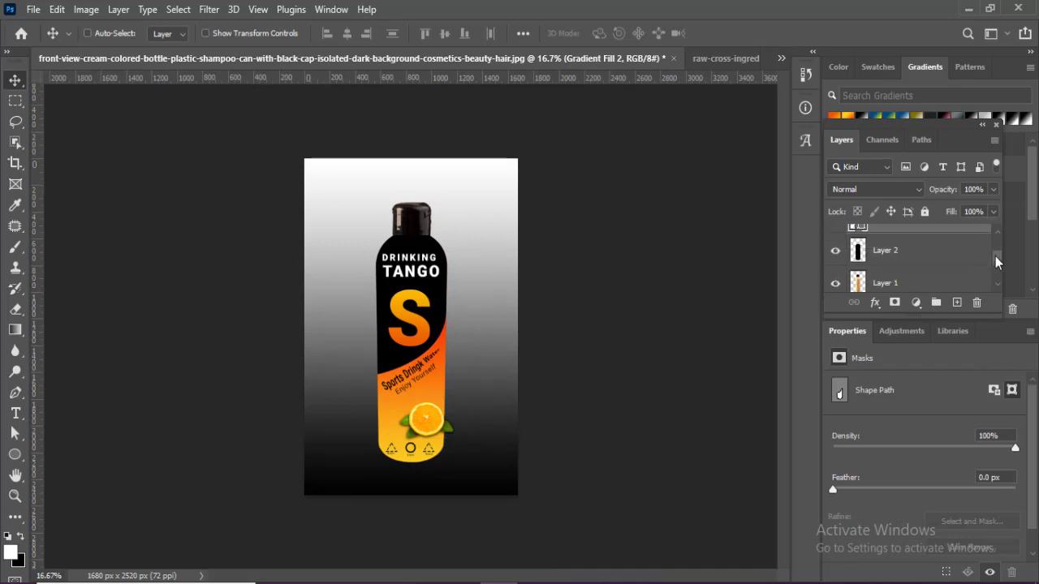
{"action": "scroll", "coordinate": [985, 267], "scroll_direction": "down", "scroll_amount": 2}
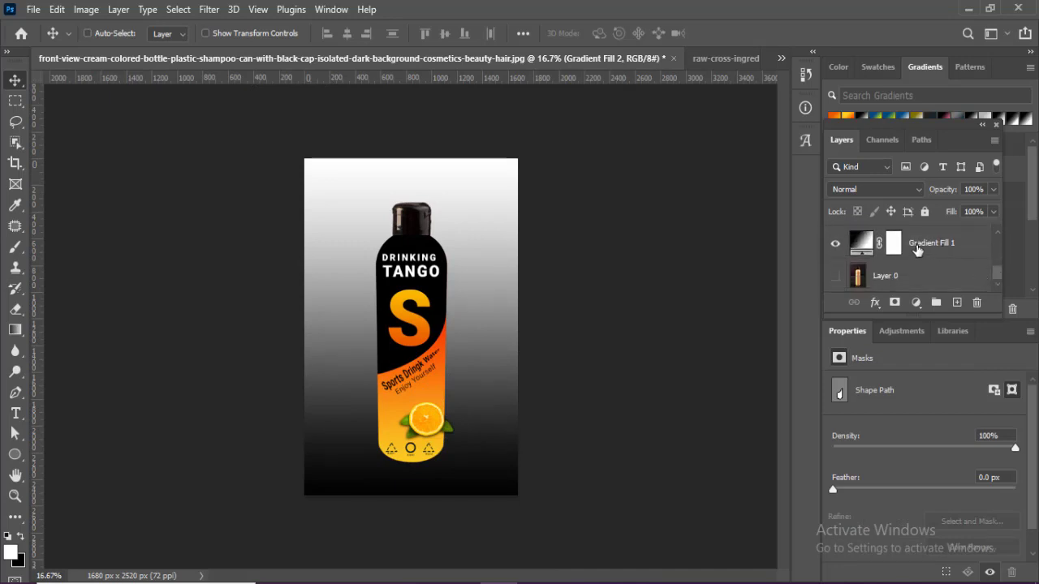
{"action": "left_click", "coordinate": [939, 253]}
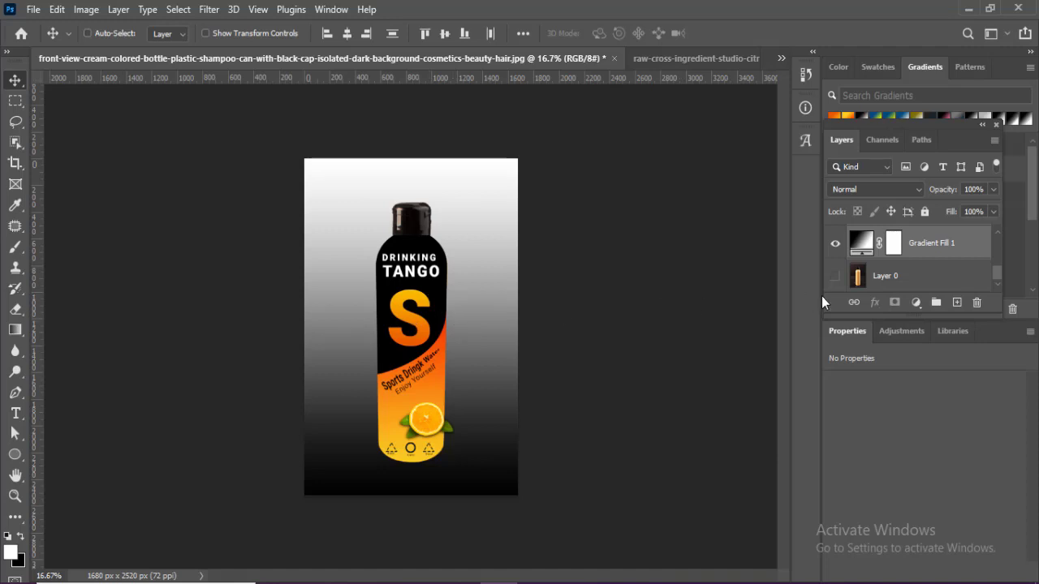
{"action": "key", "text": "ctrl+g"}
{"action": "double_click", "coordinate": [893, 251]}
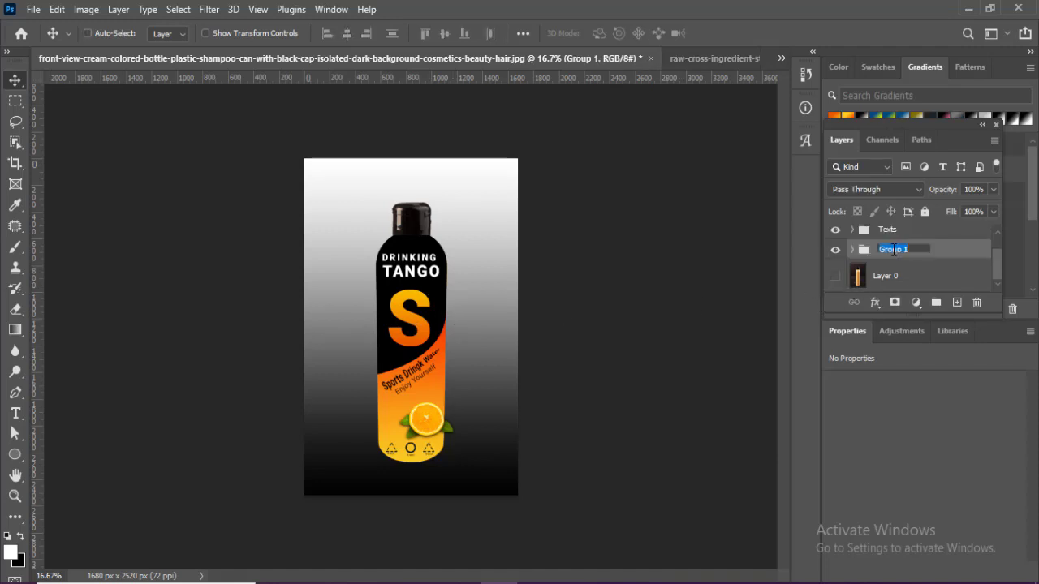
{"action": "type", "text": "Bottle"}
{"action": "key", "text": "Return"}
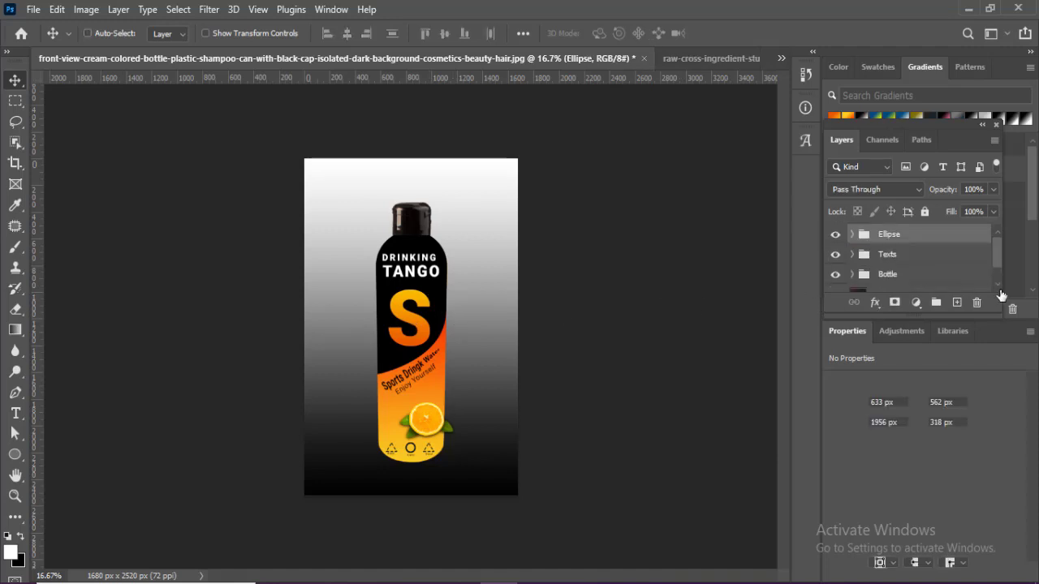
- Group the Ellipse, Texts and Bottle groups into an outer group named 'All'
{"action": "left_click", "coordinate": [955, 274], "text": "shift"}
{"action": "key", "text": "ctrl+g"}
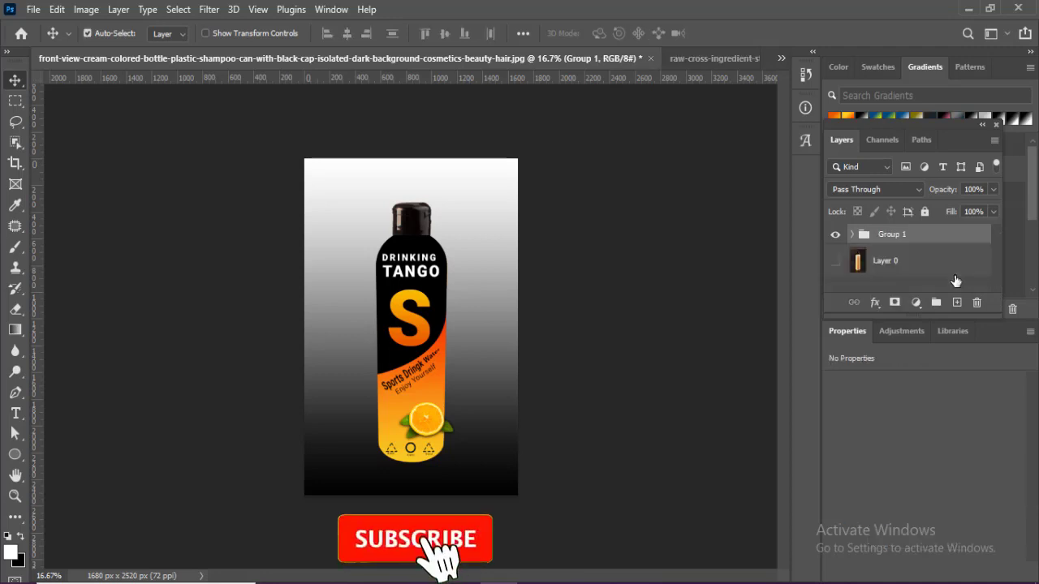
{"action": "double_click", "coordinate": [893, 234]}
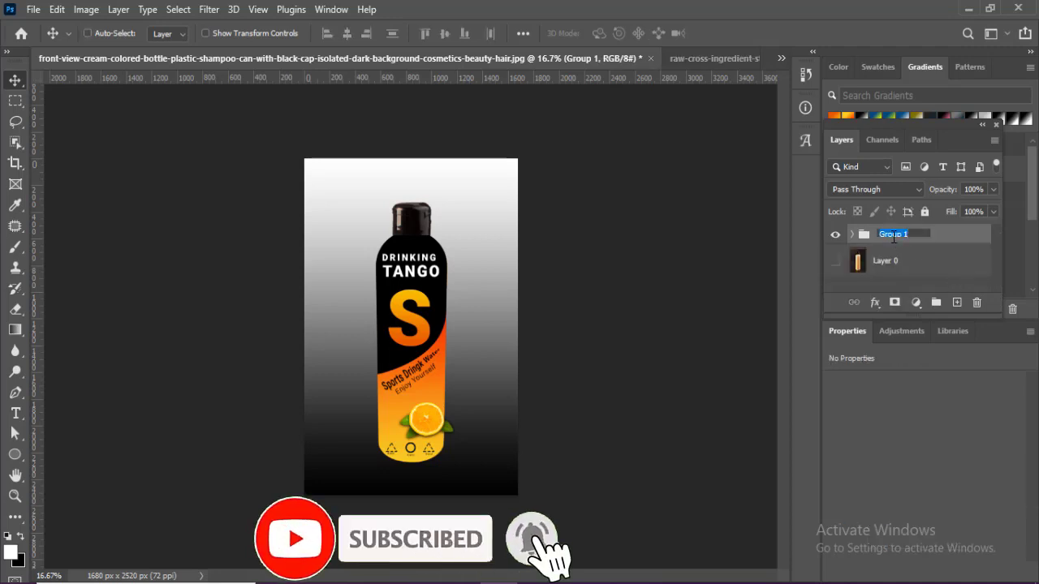
{"action": "type", "text": "All"}
{"action": "left_click", "coordinate": [893, 260]}
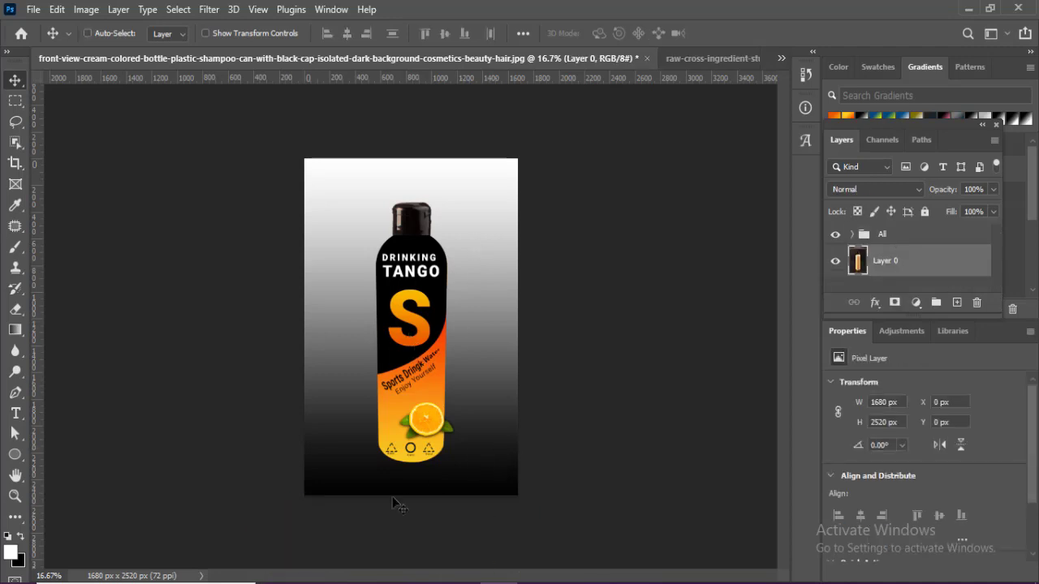
{"action": "left_click", "coordinate": [893, 237]}
- Duplicate the bottle's layers, starting from Gradient Fill 2
{"action": "left_click", "coordinate": [992, 260]}
{"action": "scroll", "coordinate": [996, 260], "scroll_direction": "down", "scroll_amount": 3}
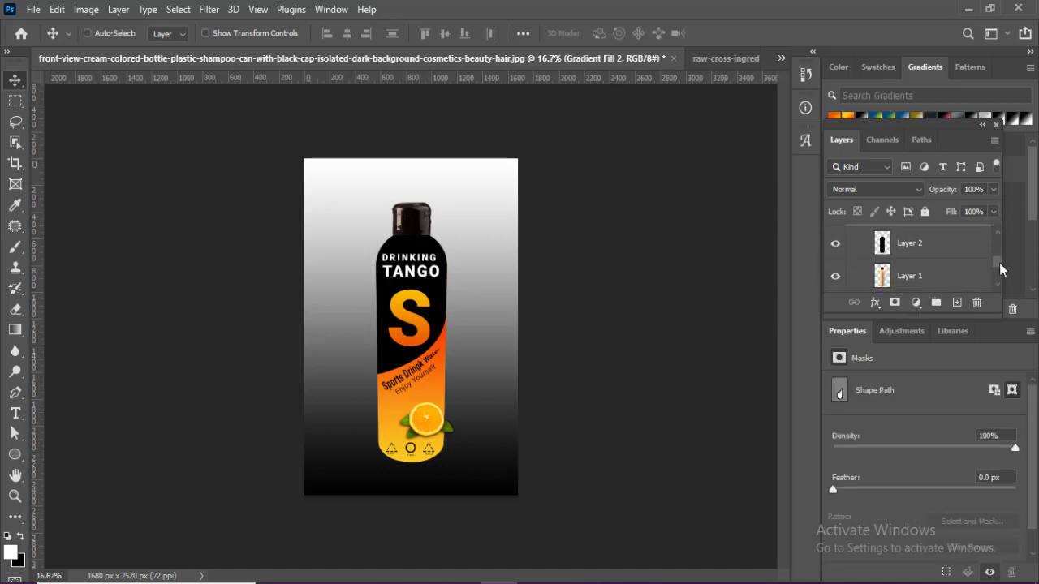
{"action": "scroll", "coordinate": [997, 260], "scroll_direction": "down", "scroll_amount": 2}
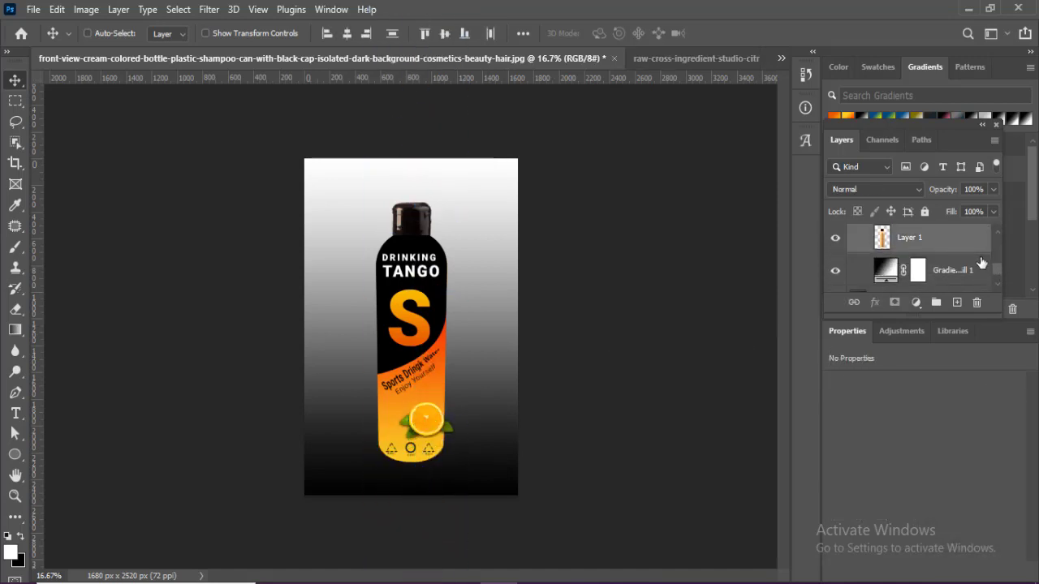
{"action": "key", "text": "ctrl"}
{"action": "scroll", "coordinate": [971, 263], "scroll_direction": "up", "scroll_amount": 2}
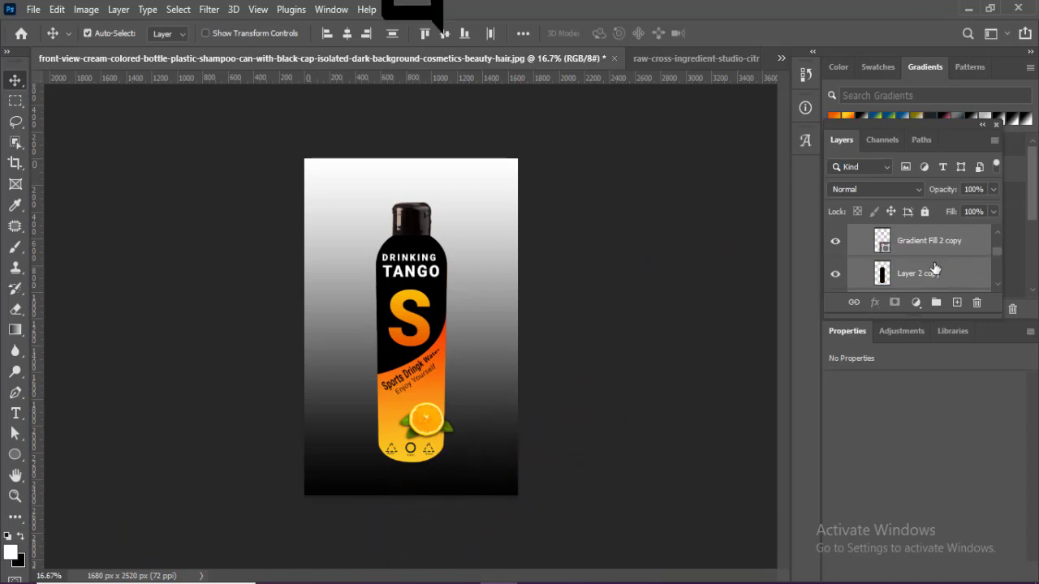
- Merge the bottle copies below Layer 1, rotate 180°, flip horizontally, and move it beneath the bottle
{"action": "key", "text": "ctrl+e"}
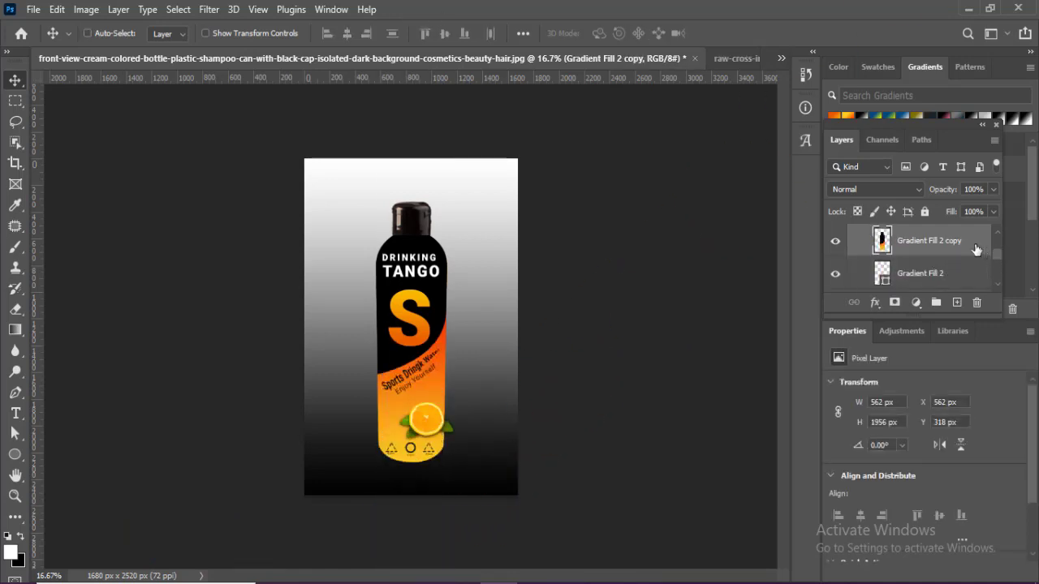
{"action": "mouse_move", "coordinate": [953, 254]}
{"action": "left_mouse_down"}
{"action": "mouse_move", "coordinate": [928, 254]}
{"action": "mouse_move", "coordinate": [928, 264]}
{"action": "left_mouse_up"}
{"action": "key", "text": "ctrl+t"}
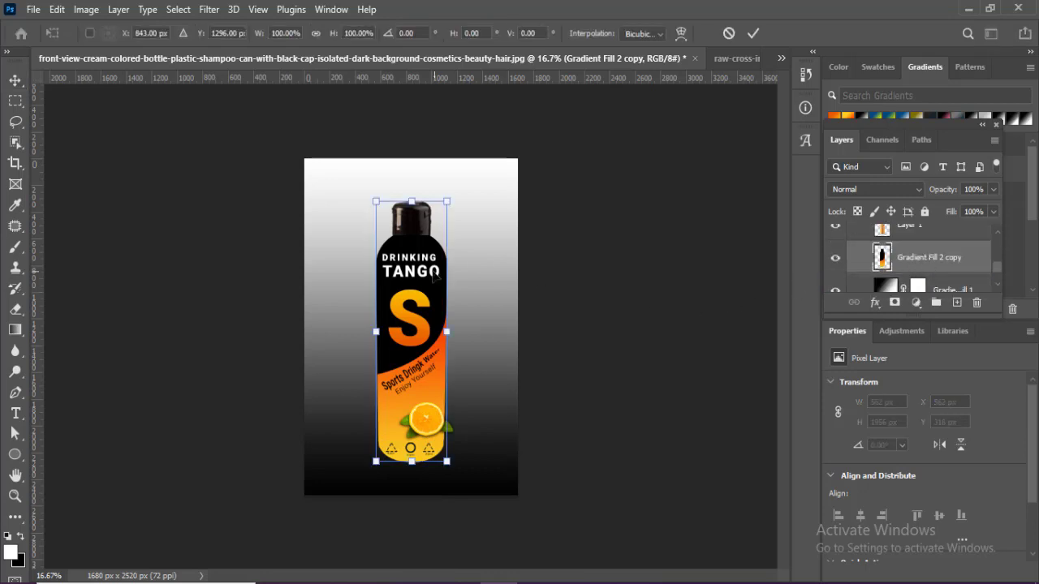
{"action": "right_click", "coordinate": [427, 286]}
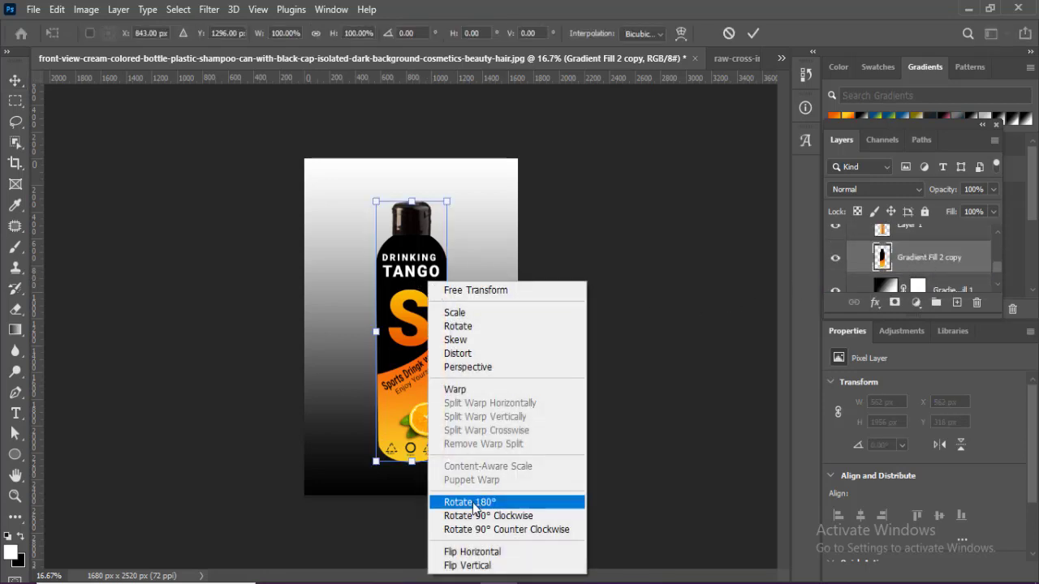
{"action": "left_click", "coordinate": [477, 503]}
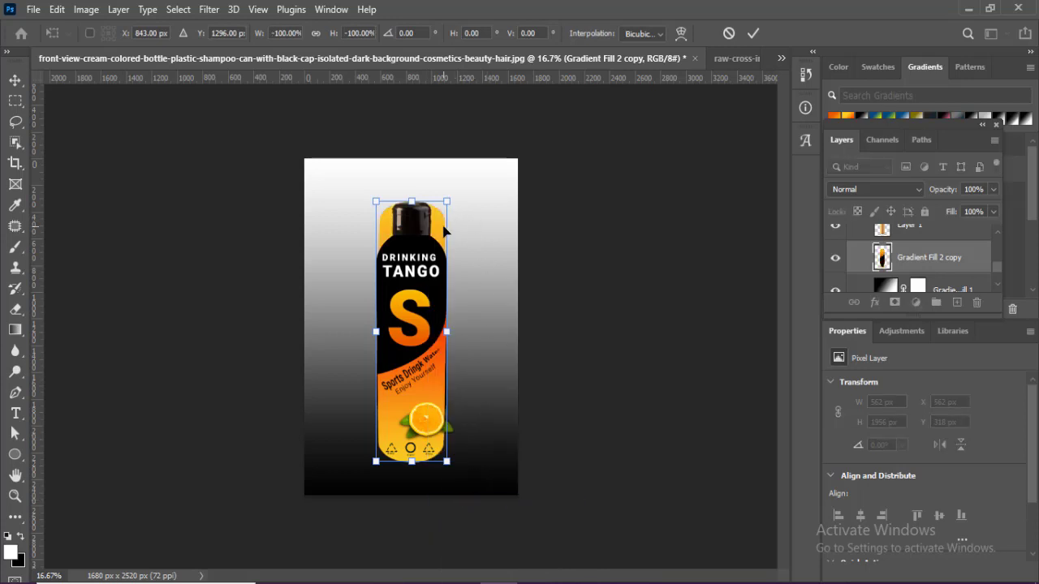
{"action": "right_click", "coordinate": [444, 230]}
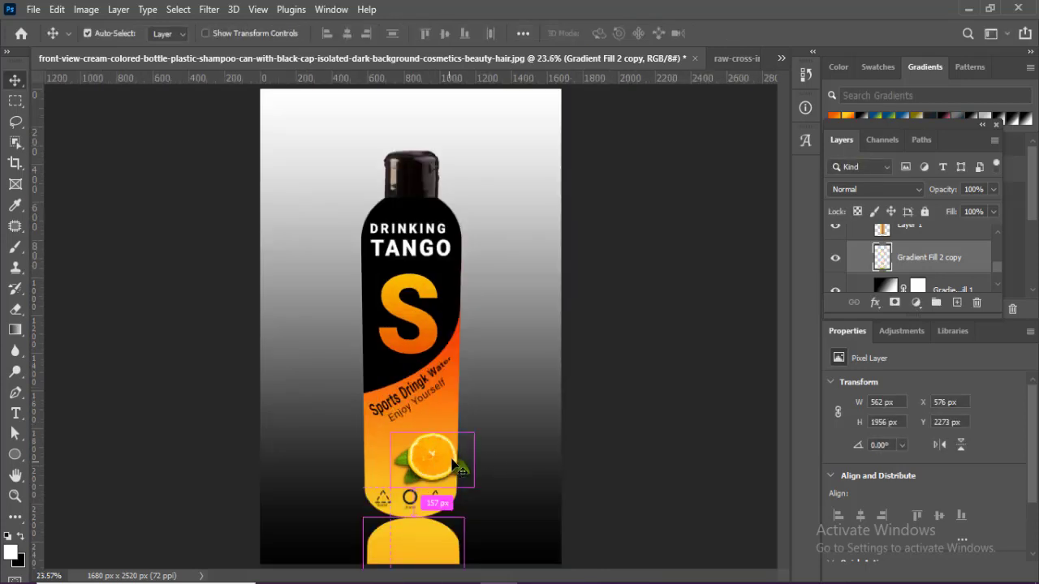
{"action": "left_click_drag", "start_coordinate": [454, 464], "coordinate": [443, 469]}
- Warp the reflection's top edge to meet the bottle's rounded base and add a layer mask
{"action": "key", "text": "ctrl+t"}
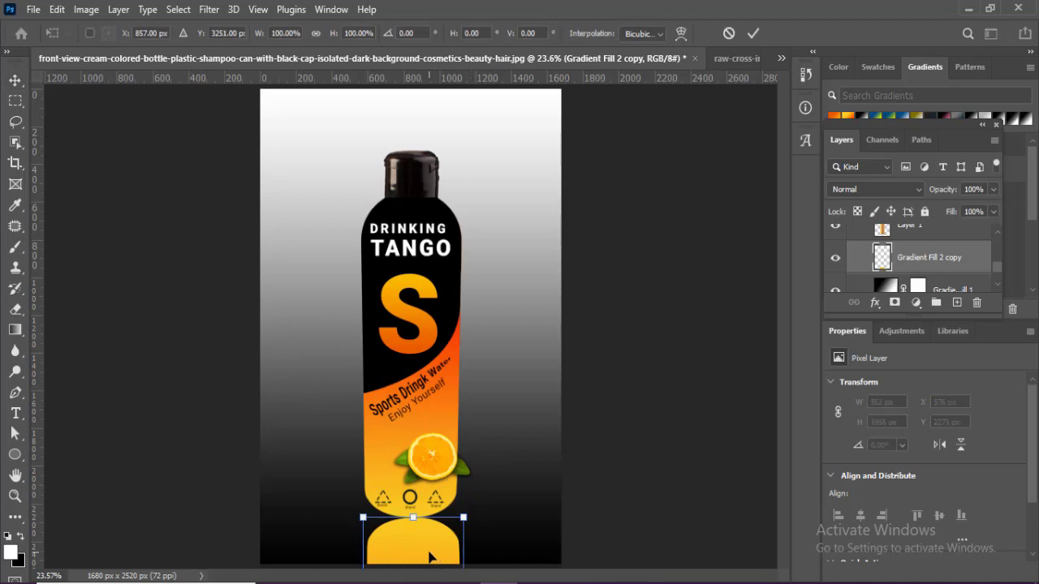
{"action": "right_click", "coordinate": [429, 555]}
{"action": "left_click", "coordinate": [456, 367]}
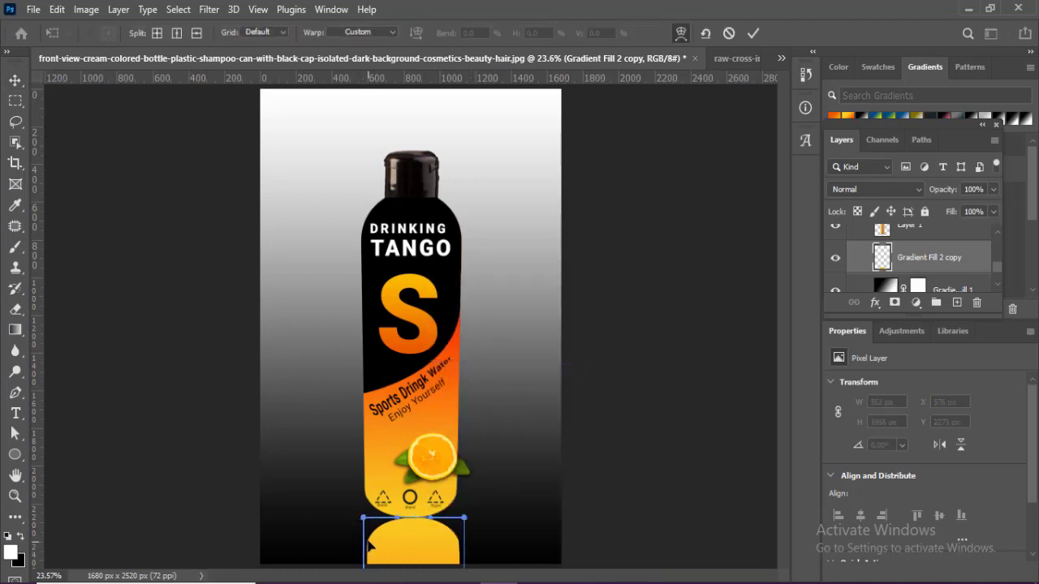
{"action": "left_click_drag", "start_coordinate": [372, 546], "coordinate": [371, 539]}
{"action": "left_click_drag", "start_coordinate": [464, 517], "coordinate": [467, 510]}
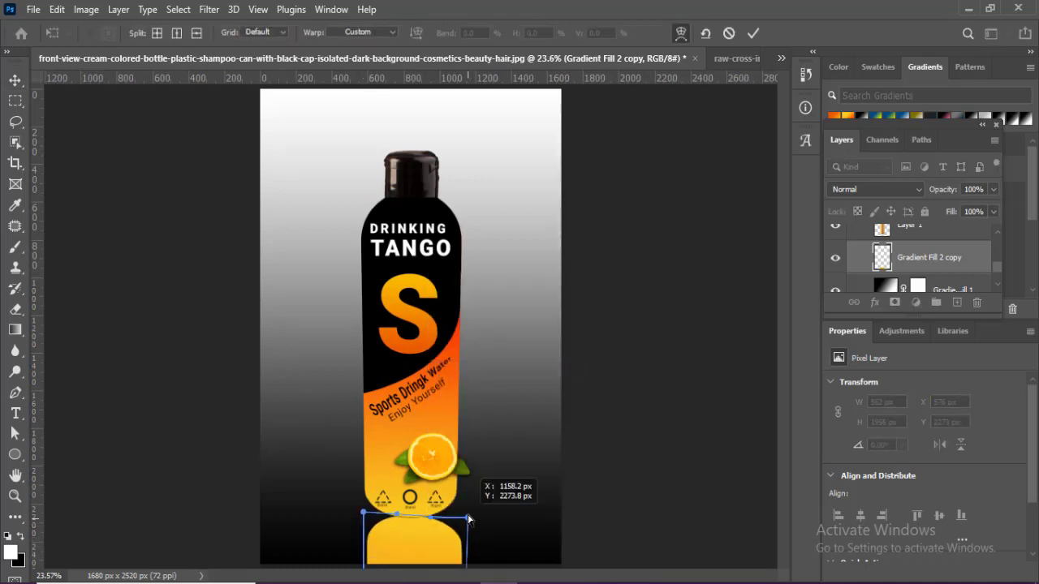
{"action": "key", "text": "Return"}
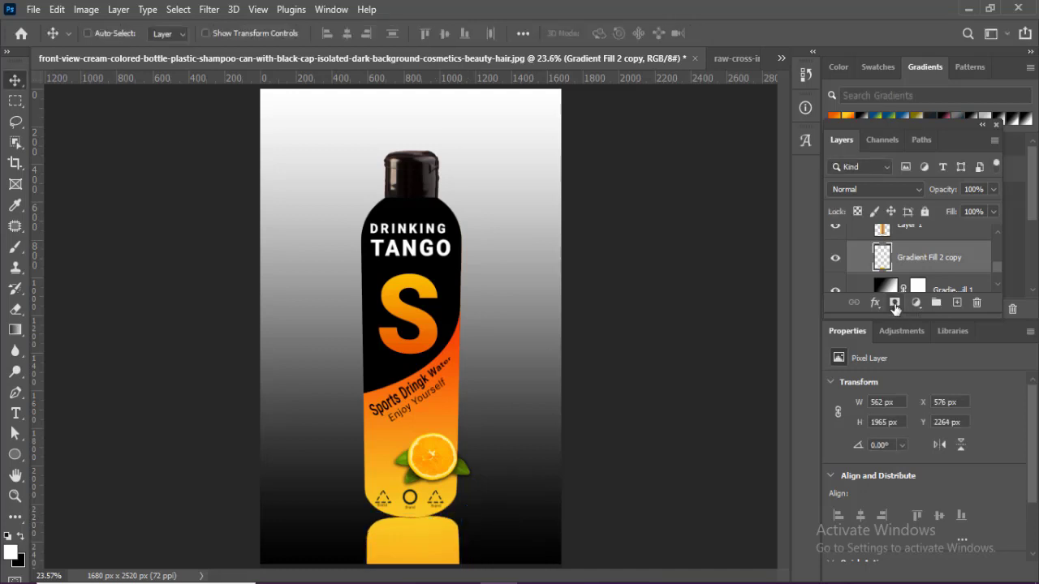
{"action": "left_click", "coordinate": [895, 303]}
- Fade the reflection with a mask gradient, add a base glow, and set opacity to 41%
{"action": "left_click", "coordinate": [14, 329]}
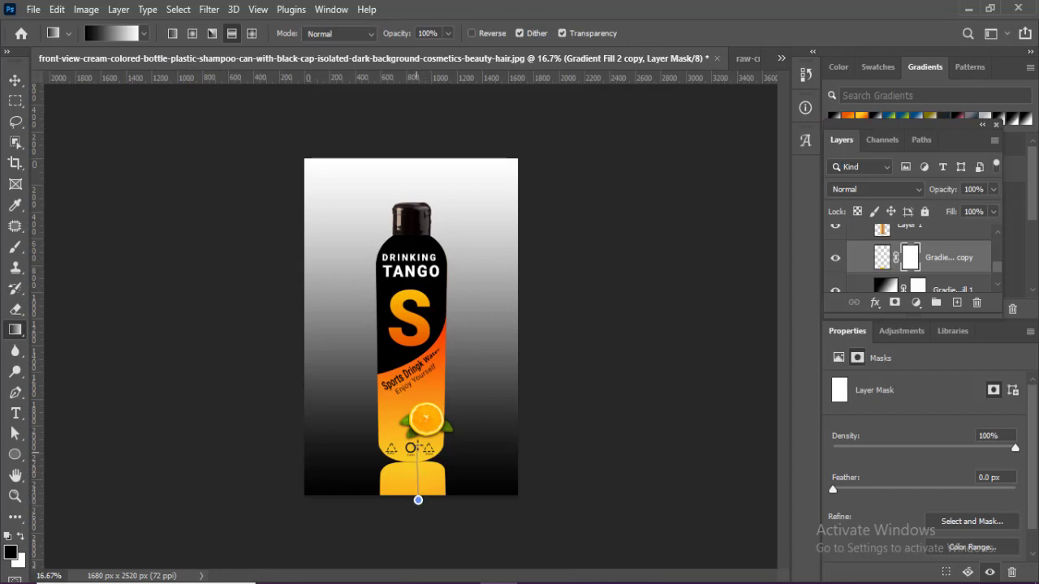
{"action": "left_click_drag", "start_coordinate": [418, 430], "coordinate": [418, 500]}
{"action": "key", "text": "ctrl+e"}
{"action": "key", "text": "v"}
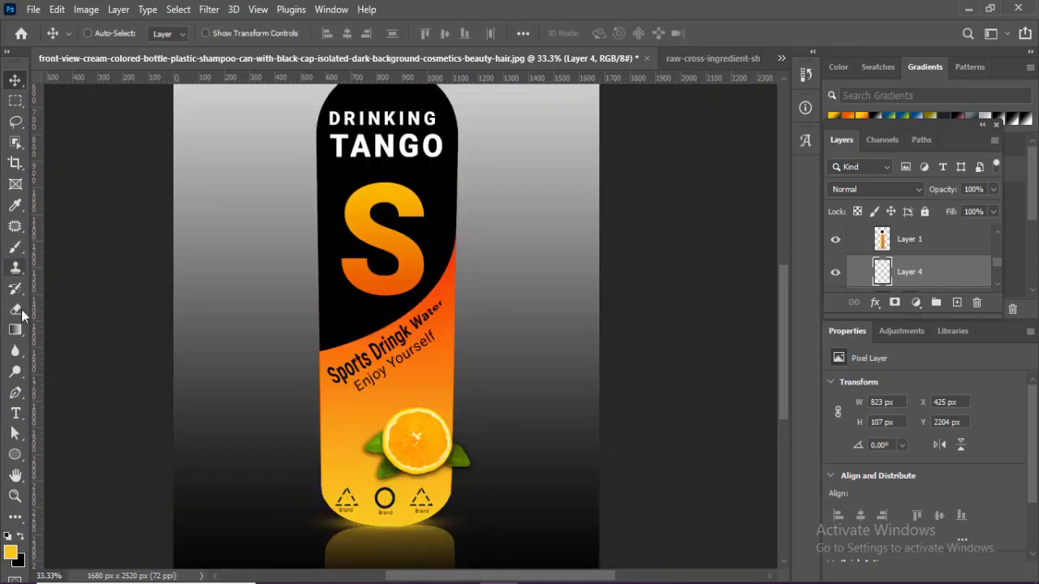
{"action": "left_click", "coordinate": [15, 309]}
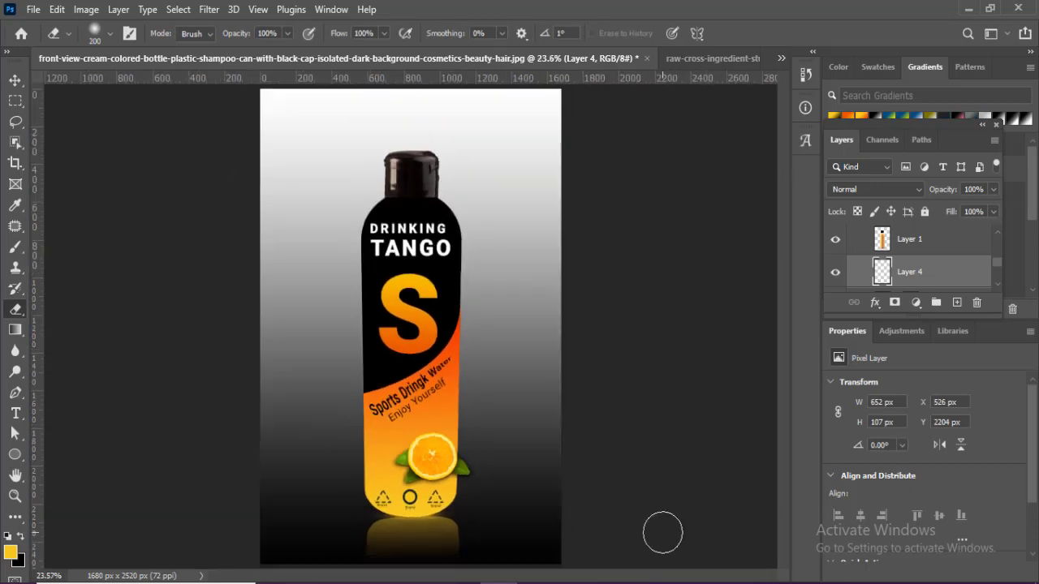
{"action": "left_click_drag", "start_coordinate": [995, 207], "coordinate": [951, 212]}
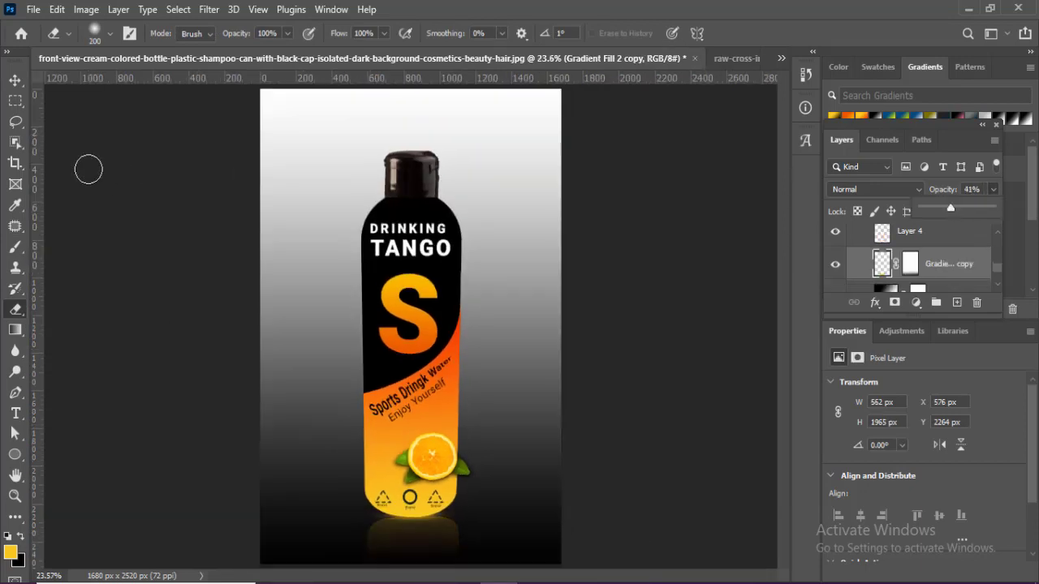
{"action": "key", "text": "v"}
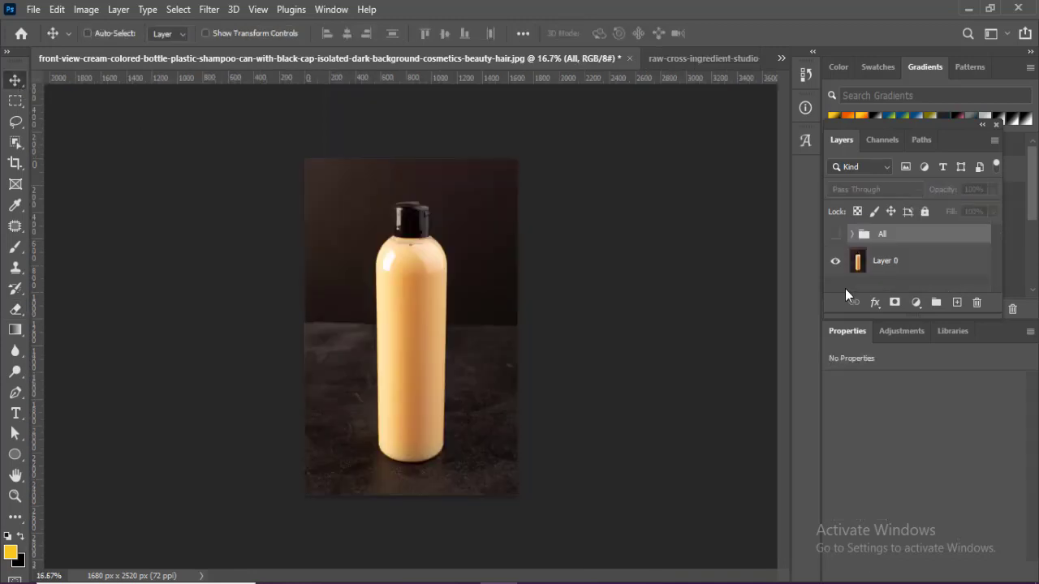
{"action": "left_click", "coordinate": [835, 234]}
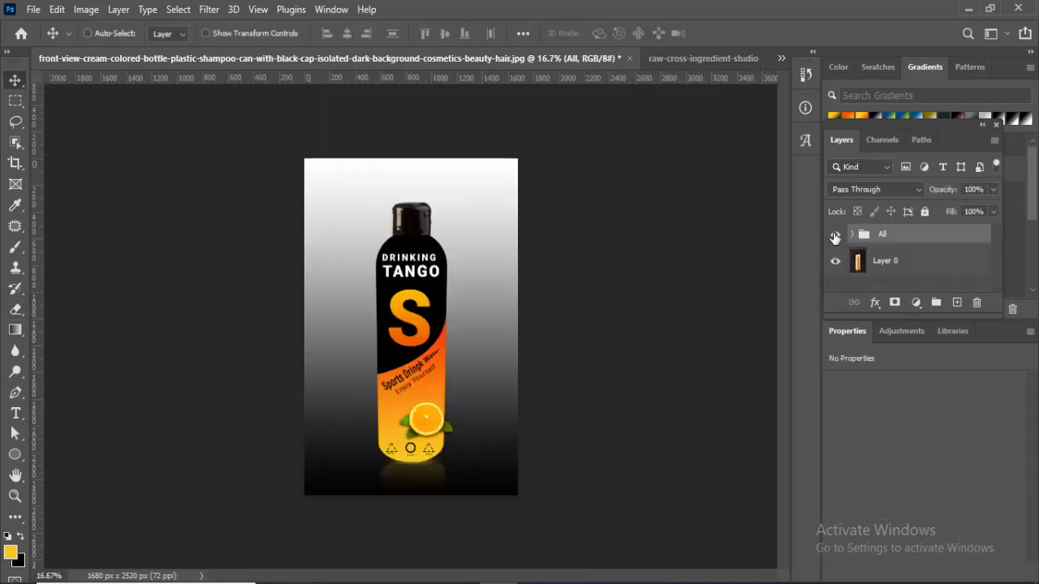